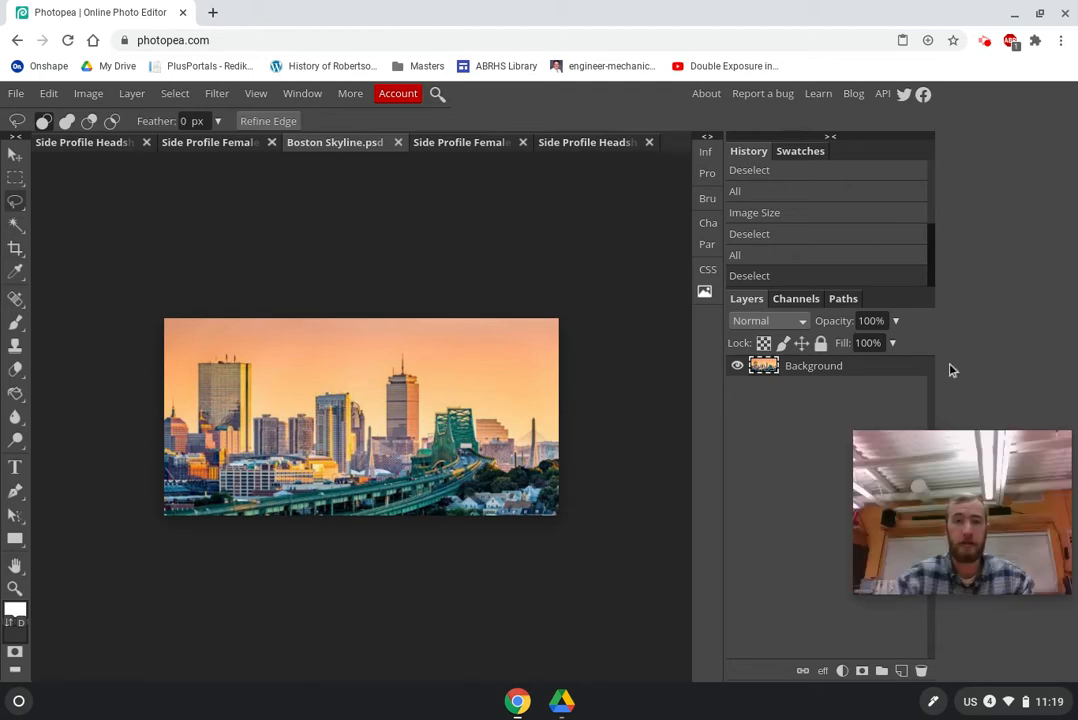
Examine the Boston skyline, the man's side profile and the woman's side profile documents, comparing which way the two heads face.
click(590, 142)
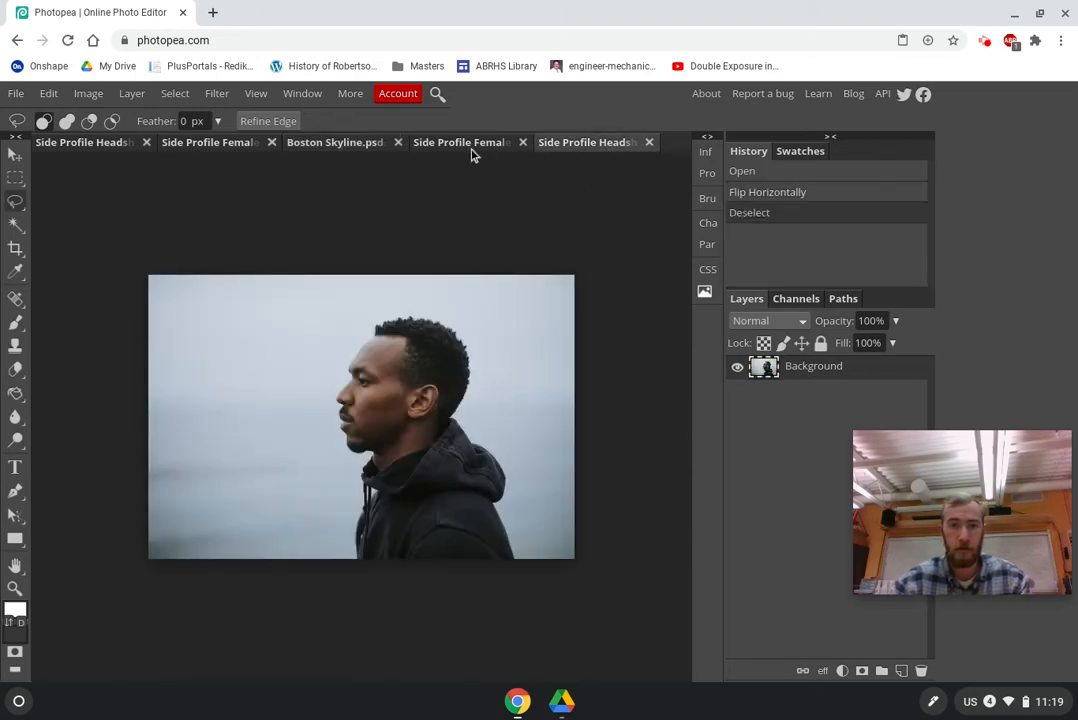
click(474, 144)
click(340, 143)
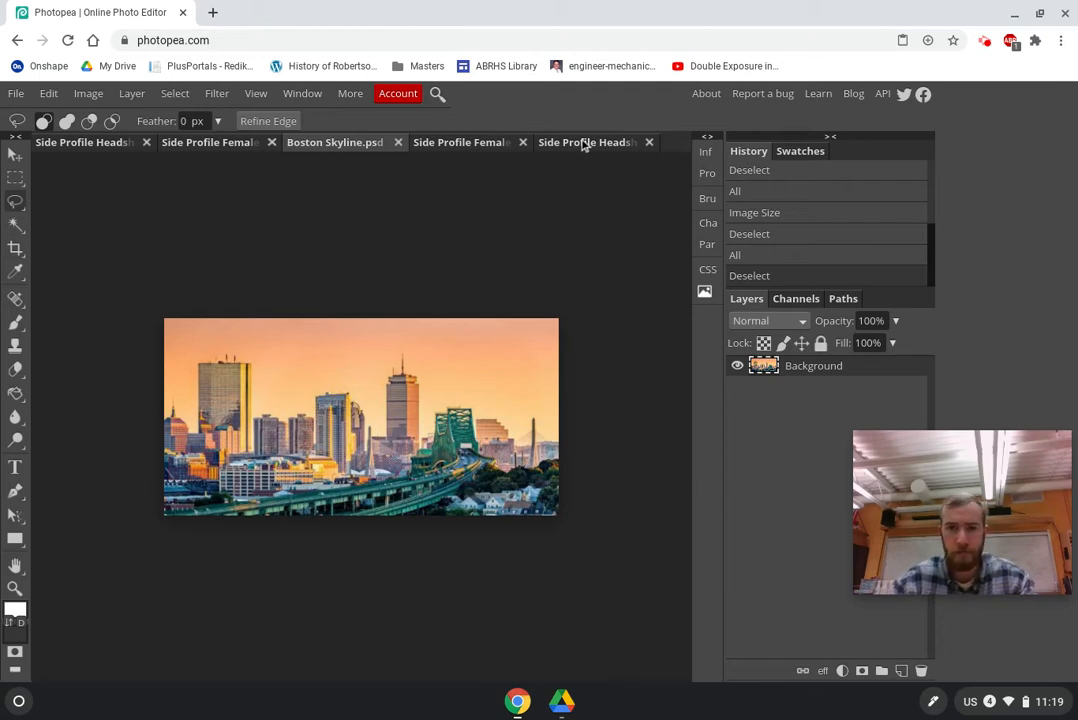
click(480, 142)
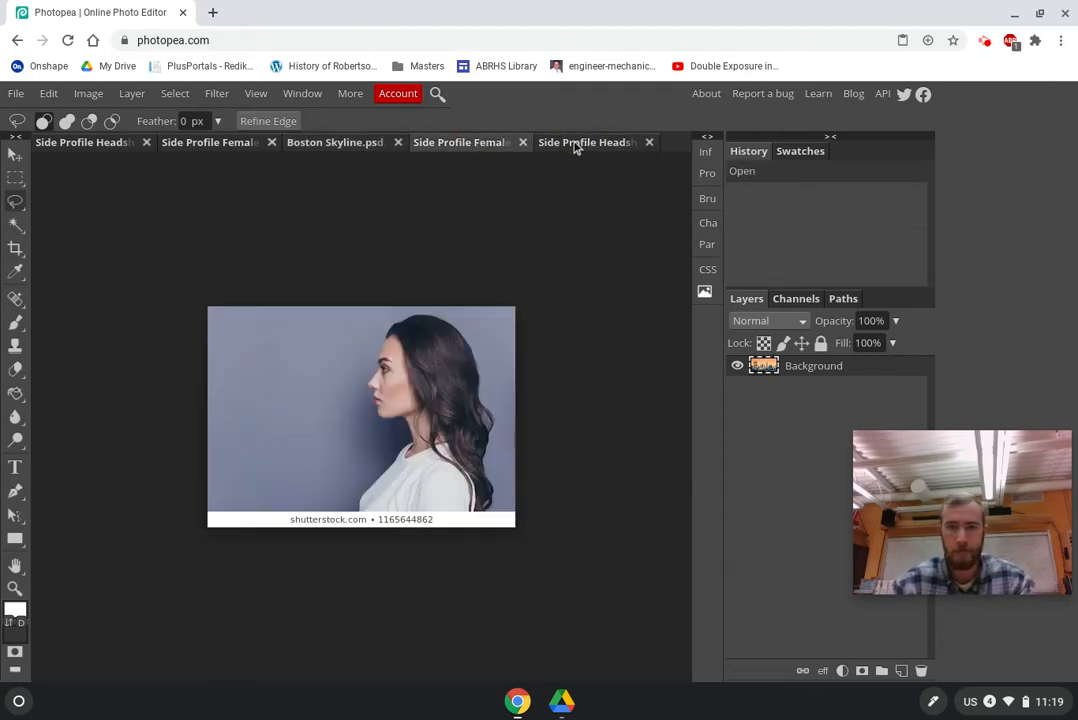
click(577, 143)
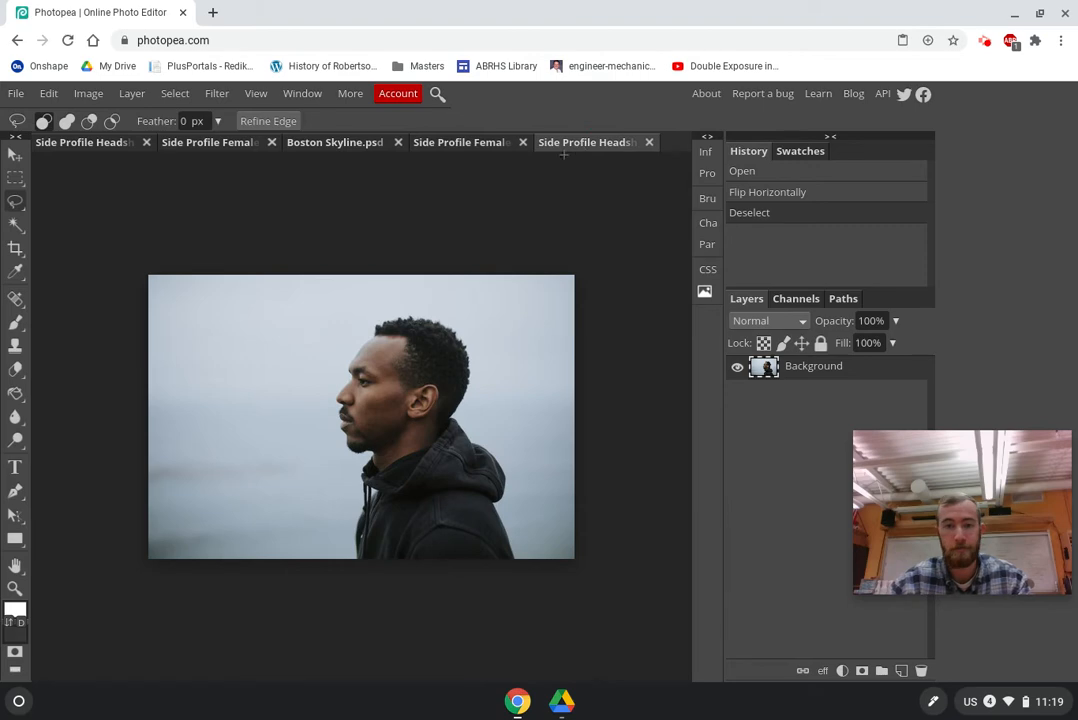
click(471, 142)
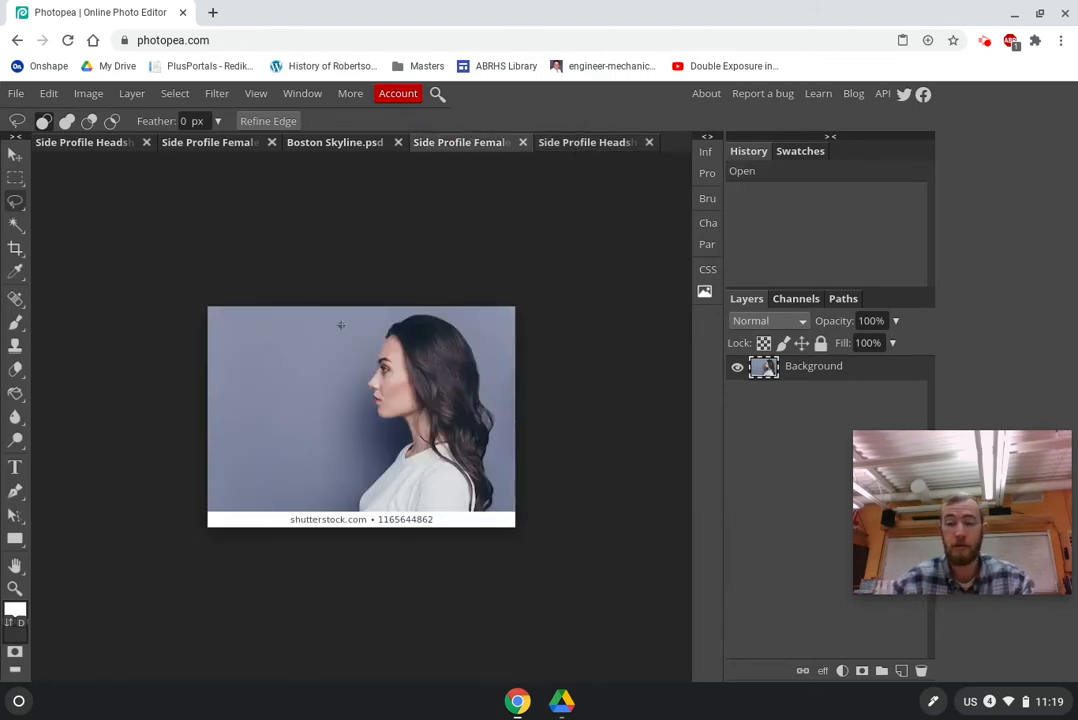
click(563, 145)
click(481, 145)
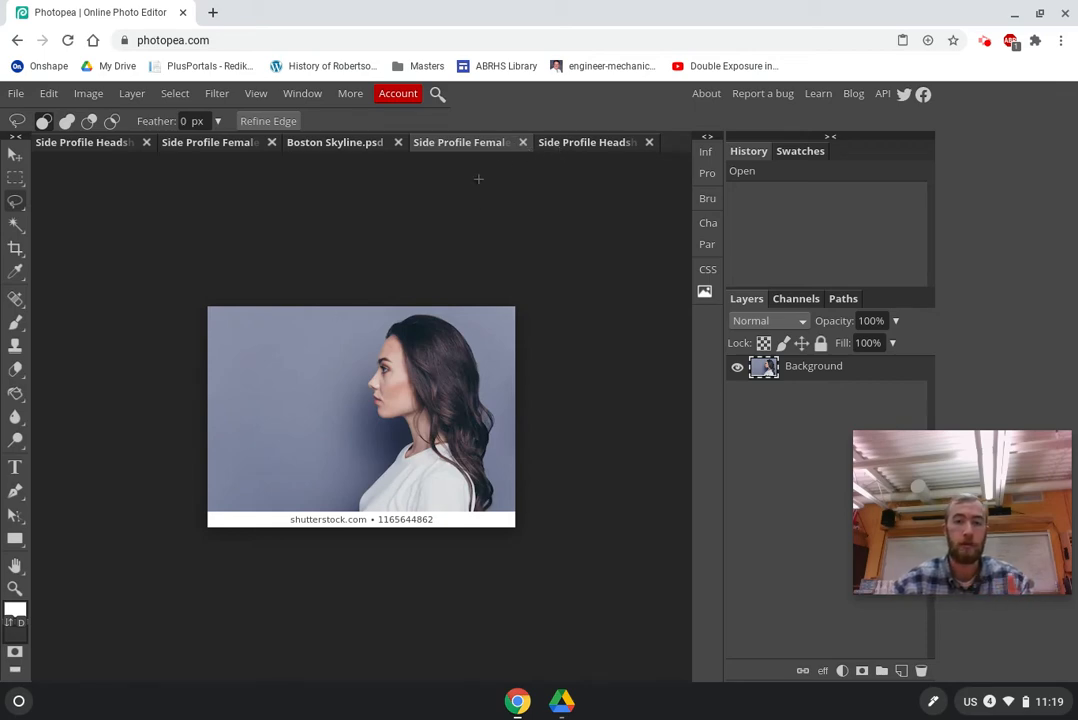
click(585, 144)
click(491, 145)
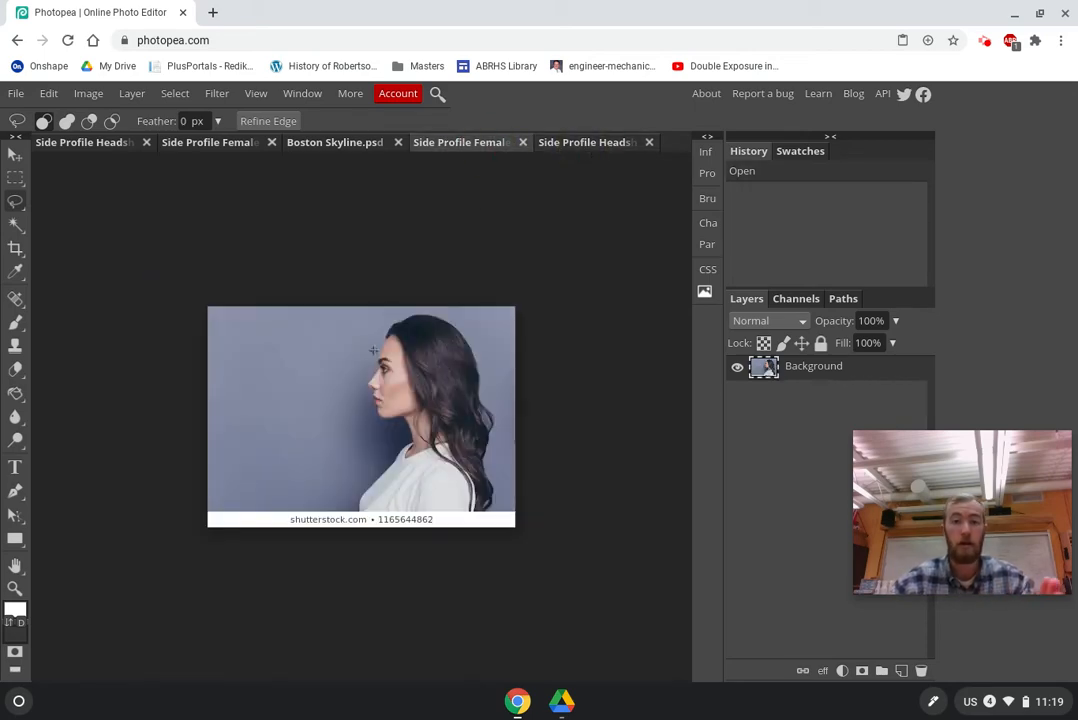
click(572, 145)
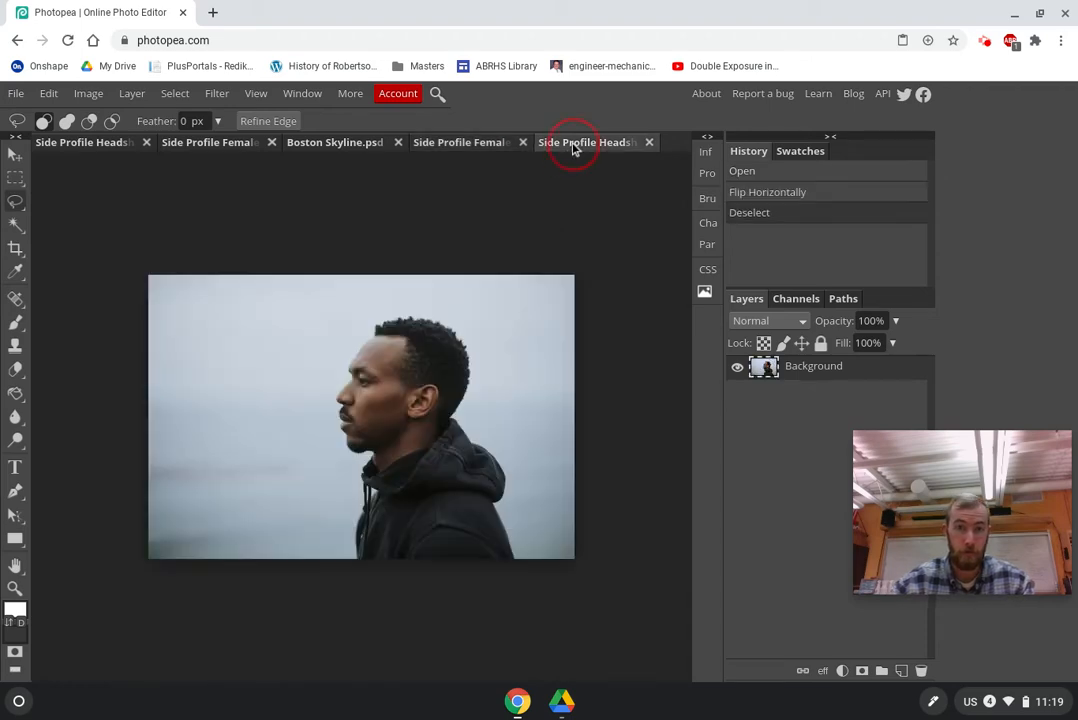
Flip the woman's side profile image horizontally.
click(466, 146)
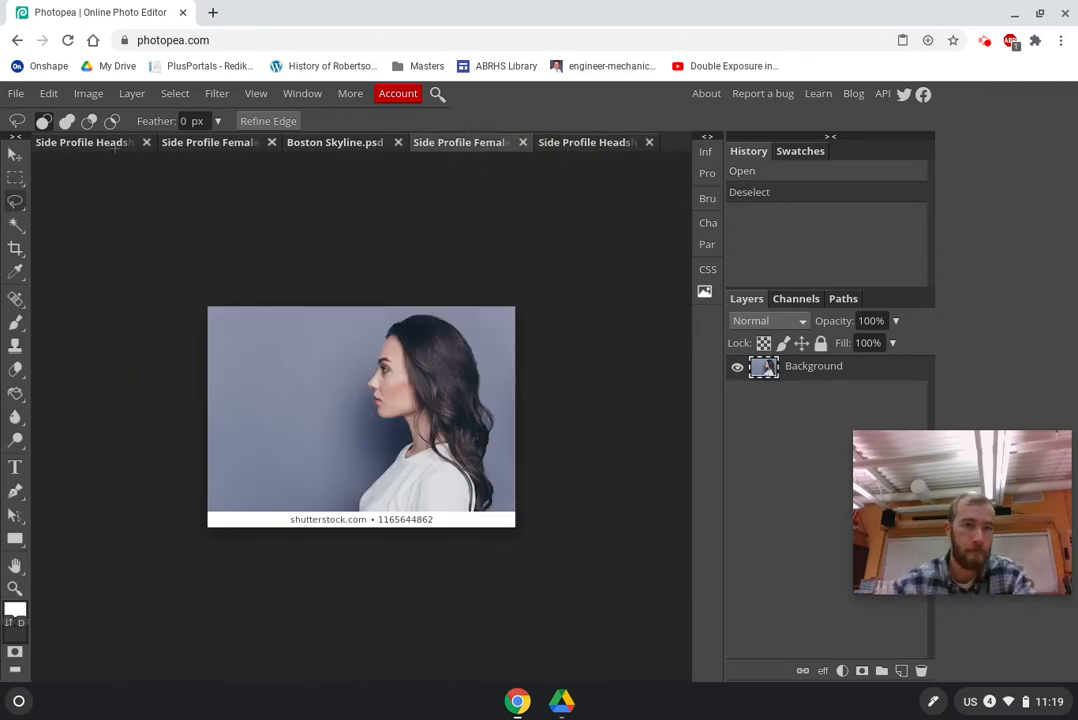
click(99, 93)
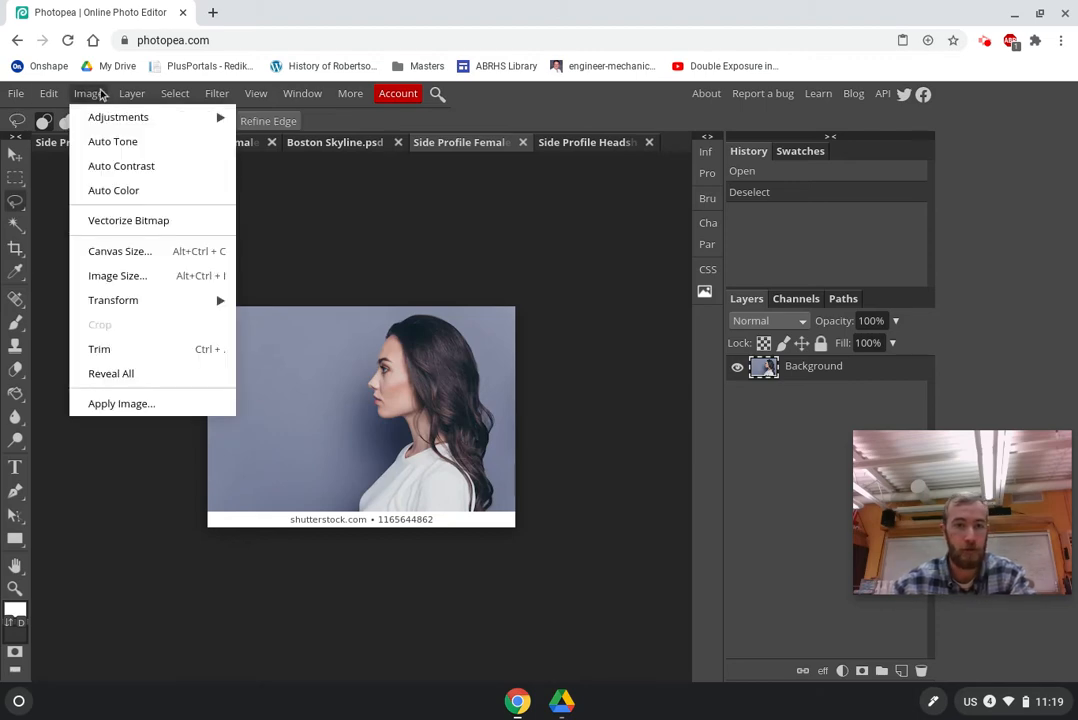
mouse_move(165, 302)
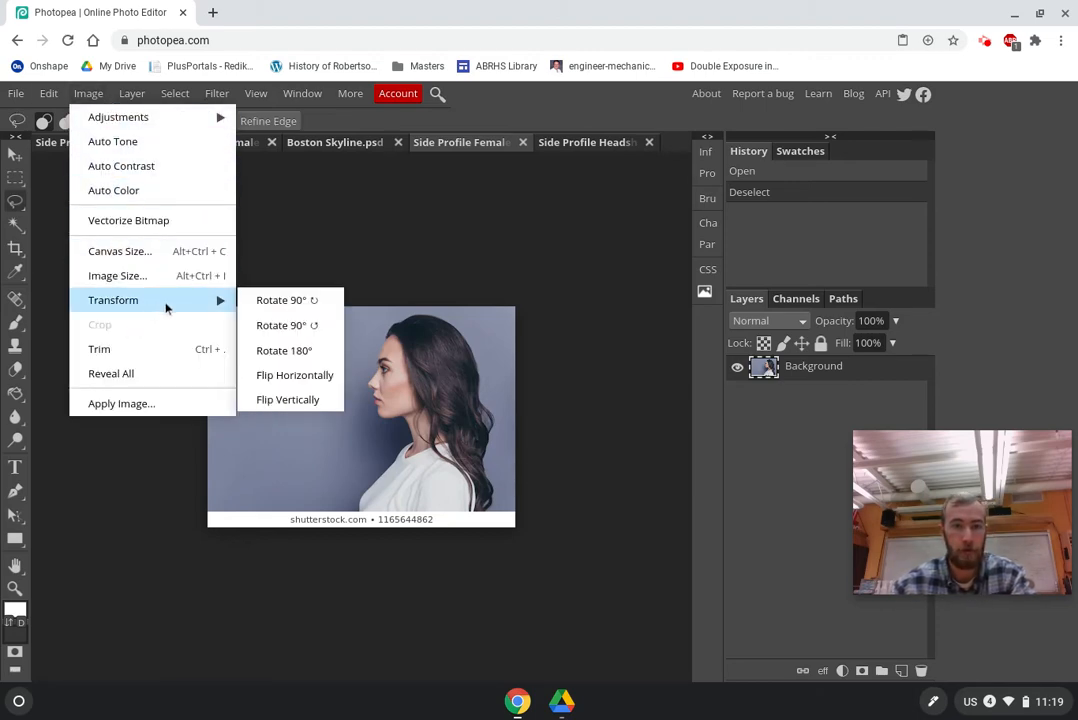
click(312, 377)
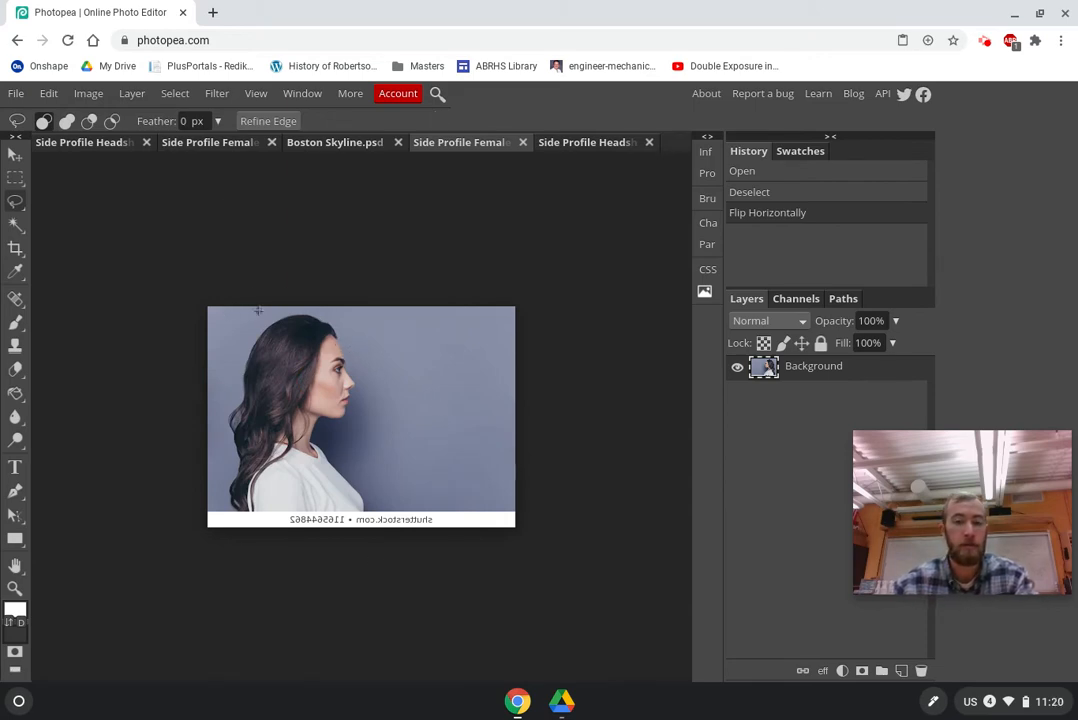
Crop the flipped image to the woman's head and shoulders, about 211 by 206 px, cutting off the watermark strip.
click(15, 248)
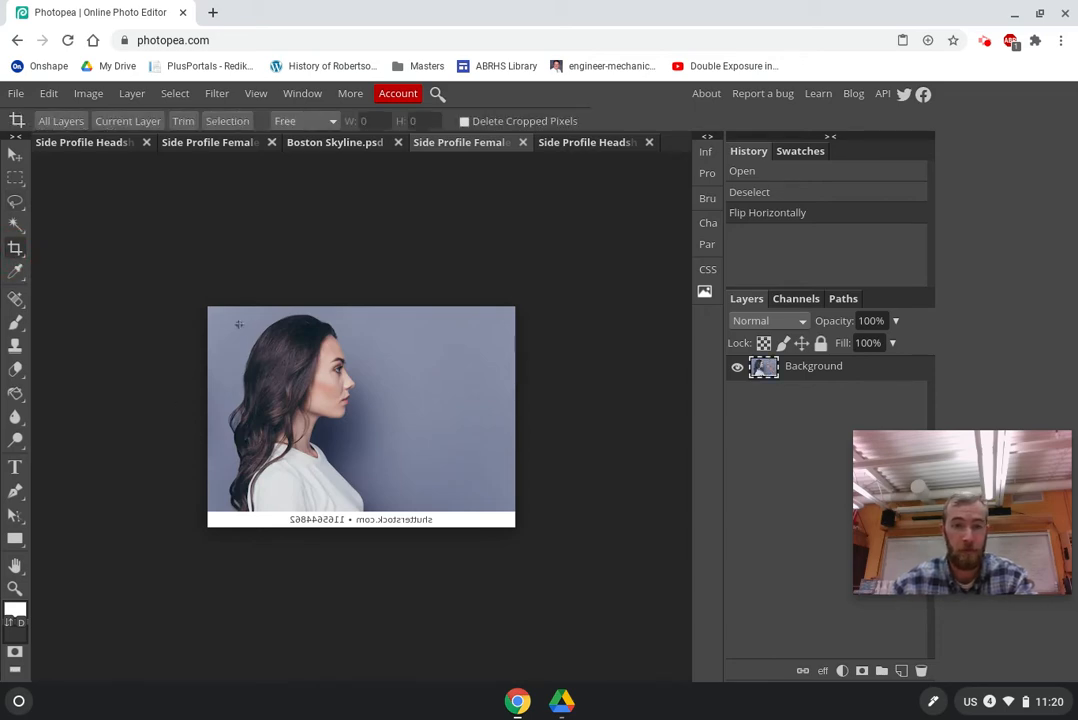
drag(211, 310, 374, 473)
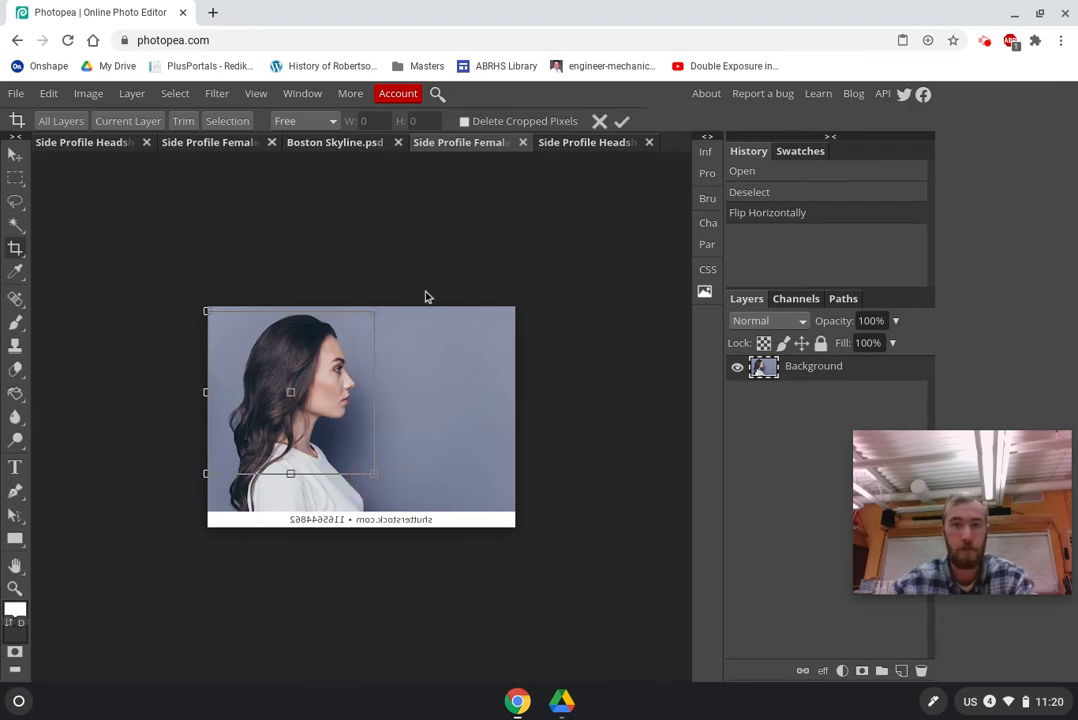
click(622, 121)
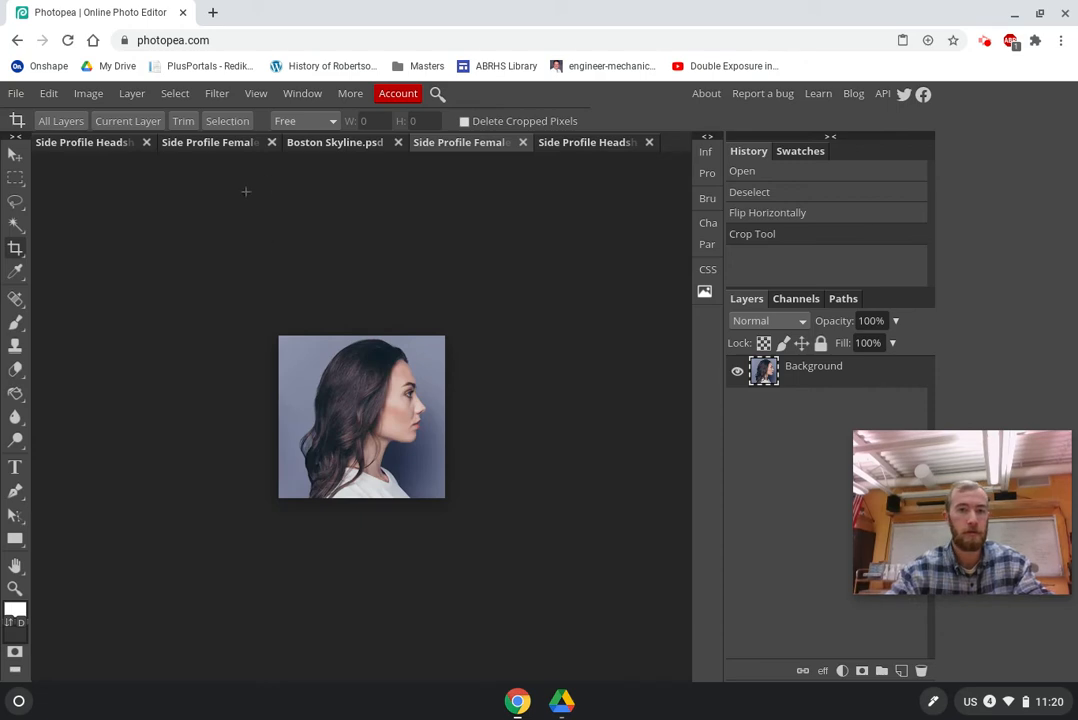
Resize the cropped image to a width of 1000 px with proportions linked, and fit the whole picture in view.
click(90, 94)
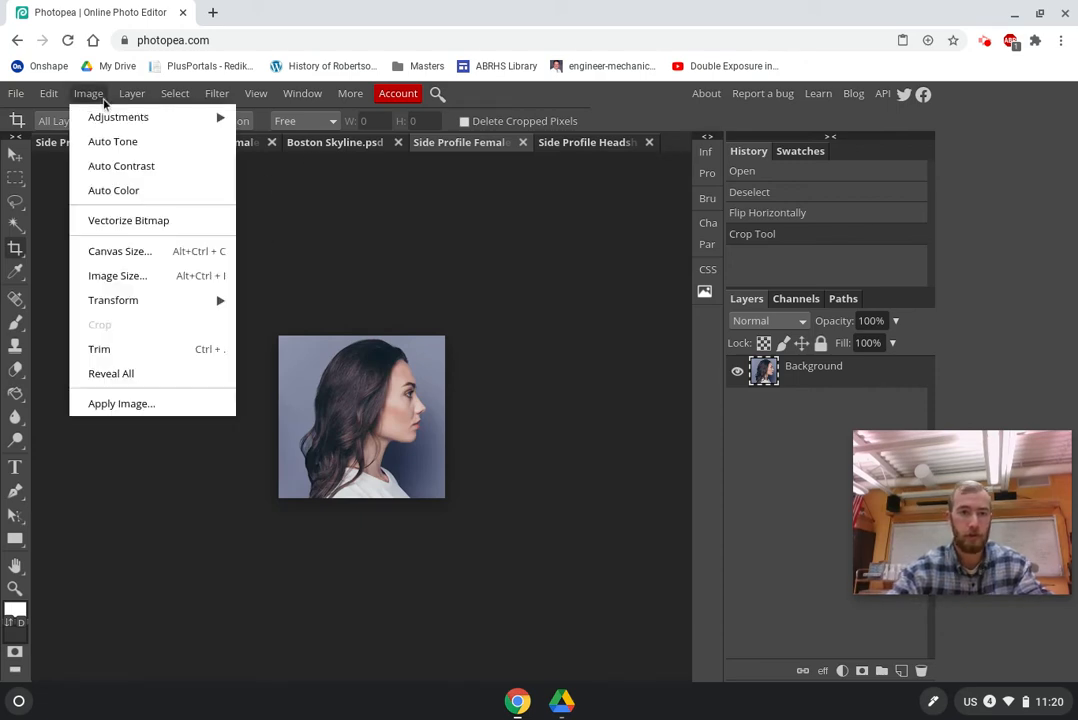
click(164, 282)
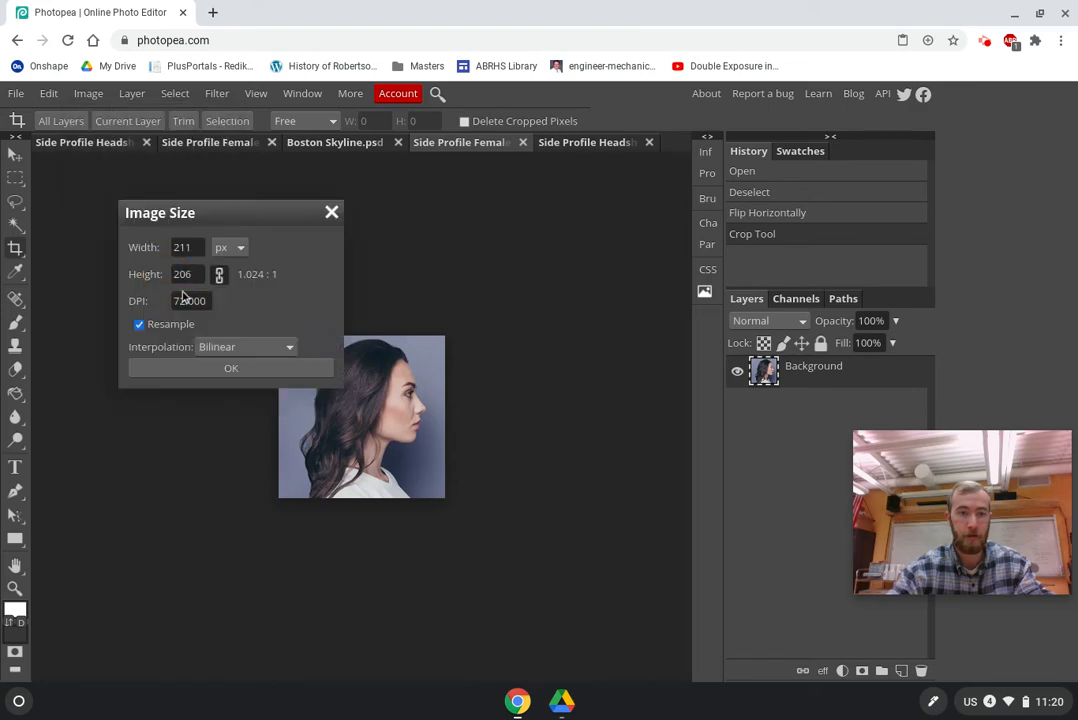
click(198, 246)
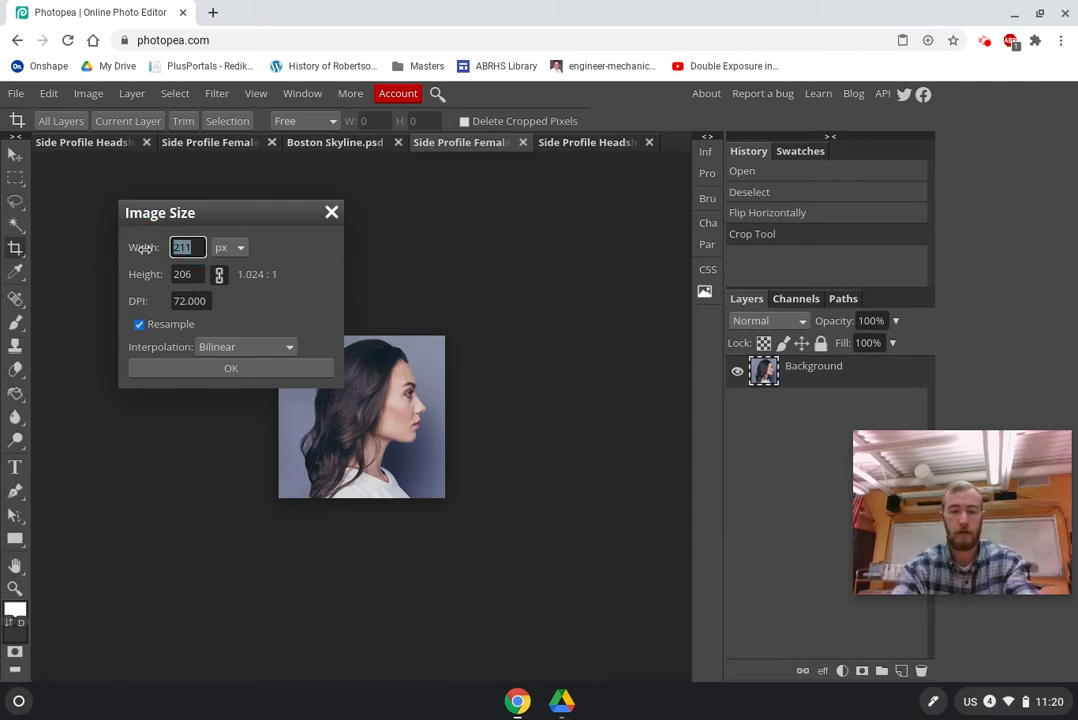
text(1000)
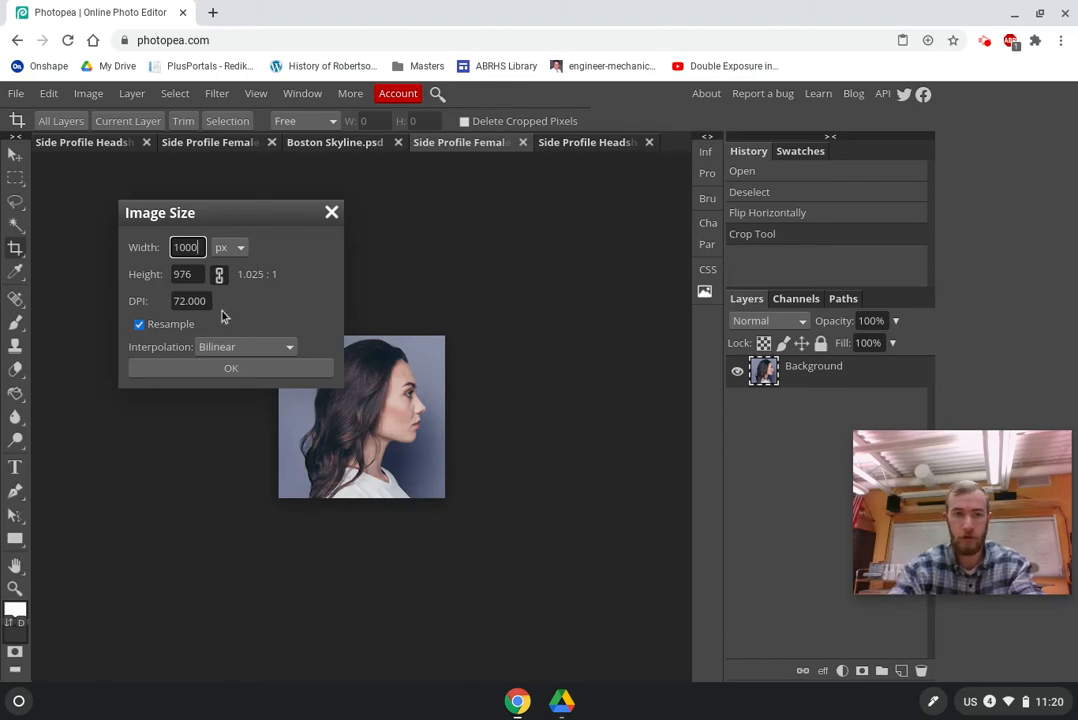
click(219, 369)
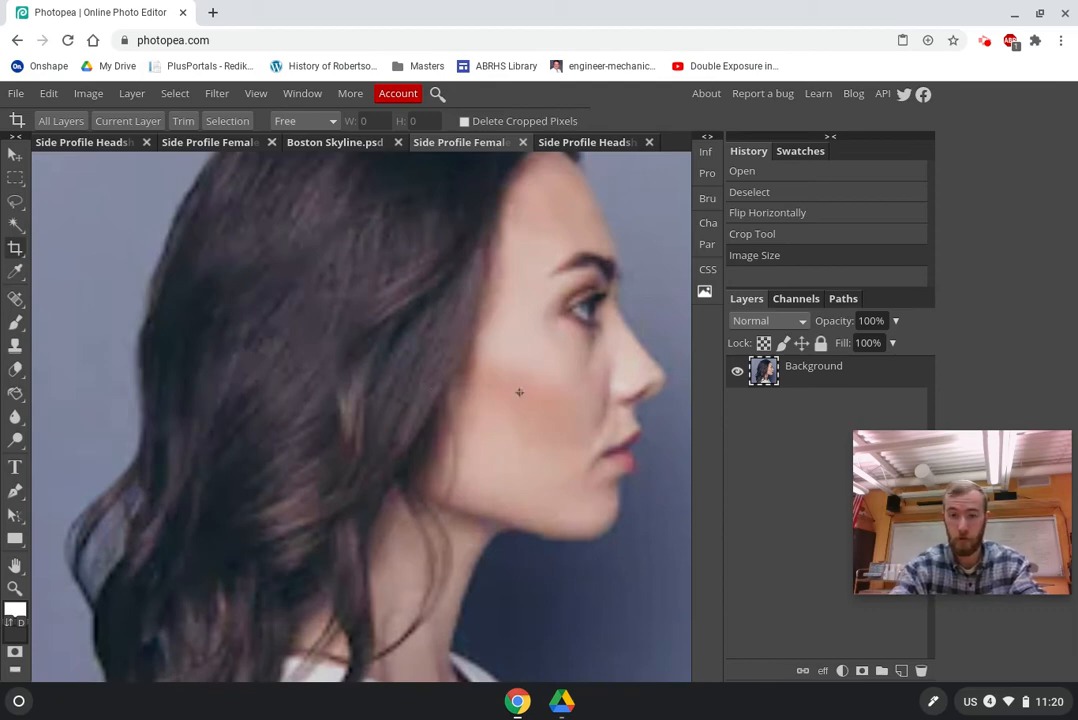
key(ctrl+0)
key(ctrl+minus)
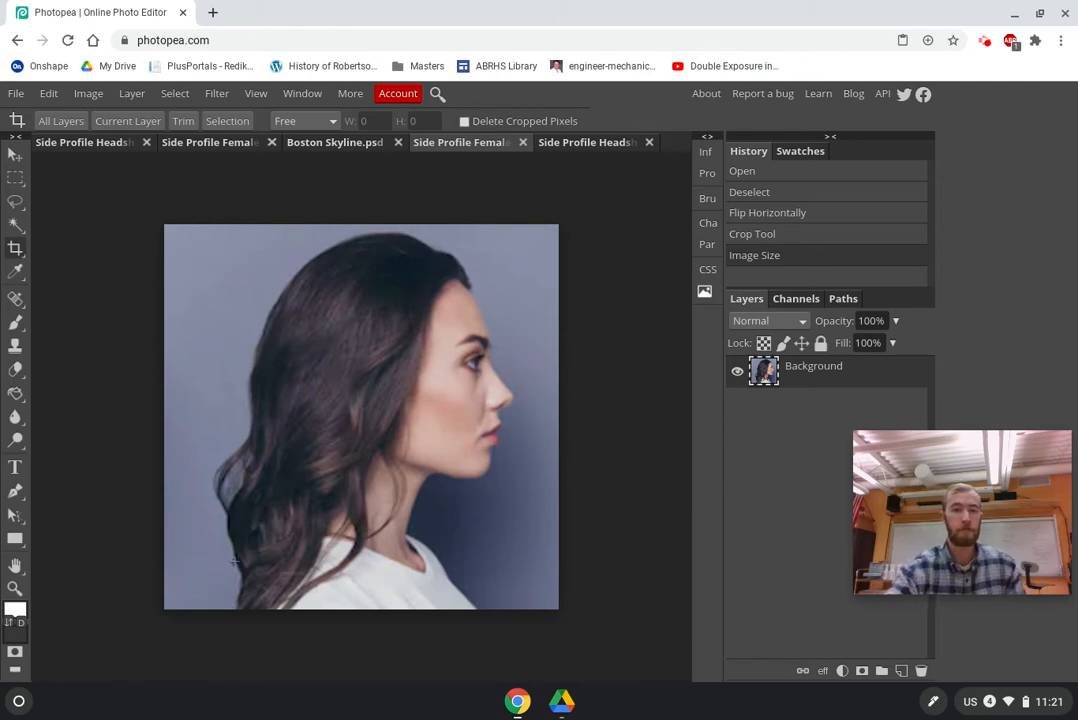
Add a new layer above the portrait and fill it with white (ffffff) using the Paint Bucket tool.
drag(943, 472, 961, 165)
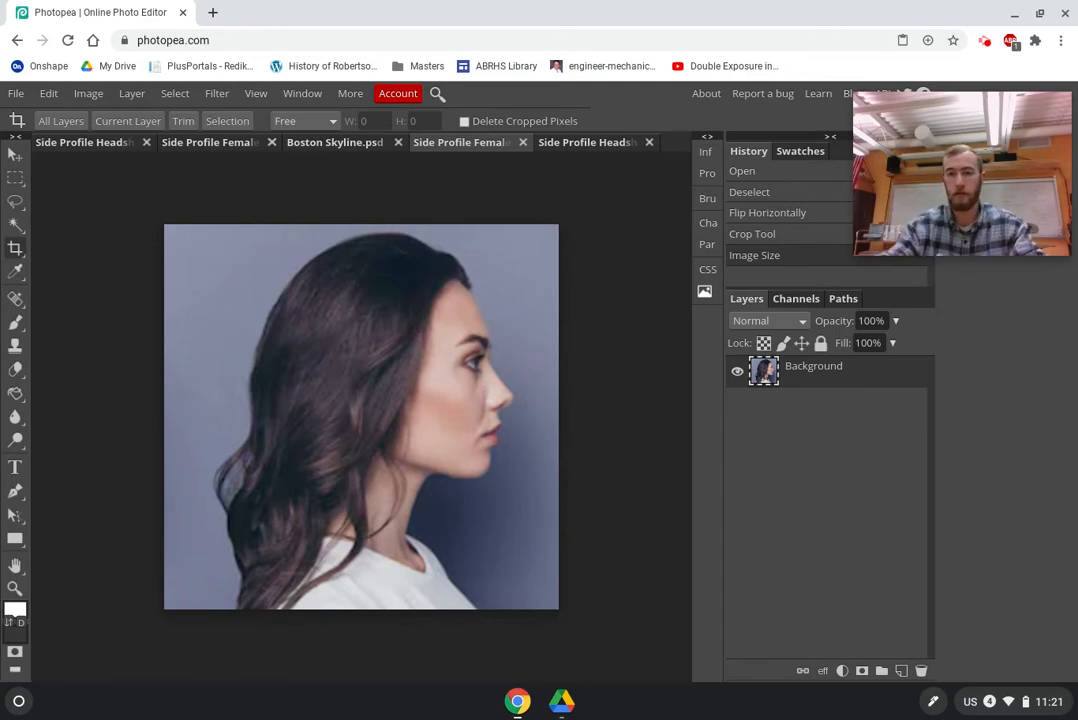
click(902, 672)
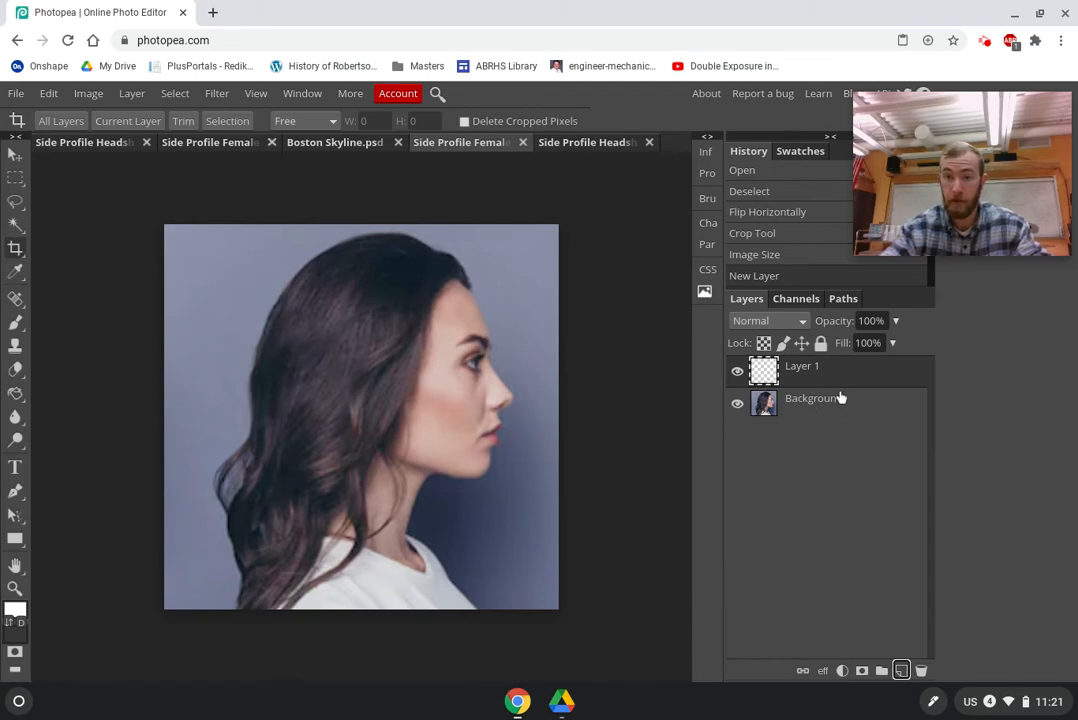
right_click(16, 394)
click(60, 395)
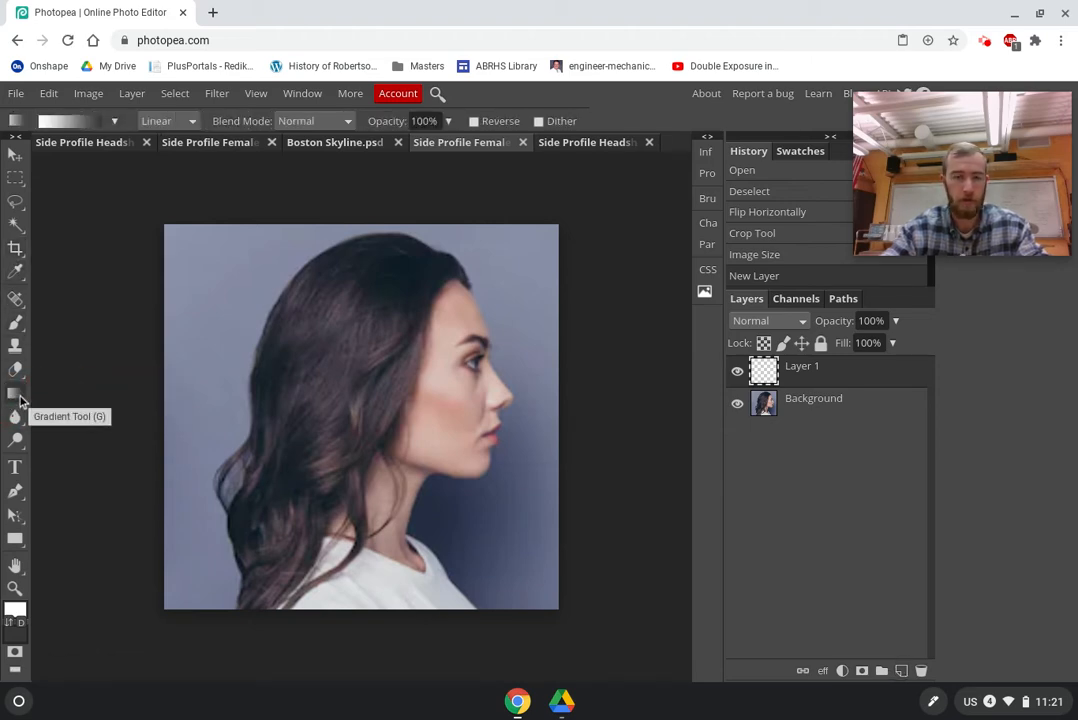
right_click(16, 394)
click(105, 419)
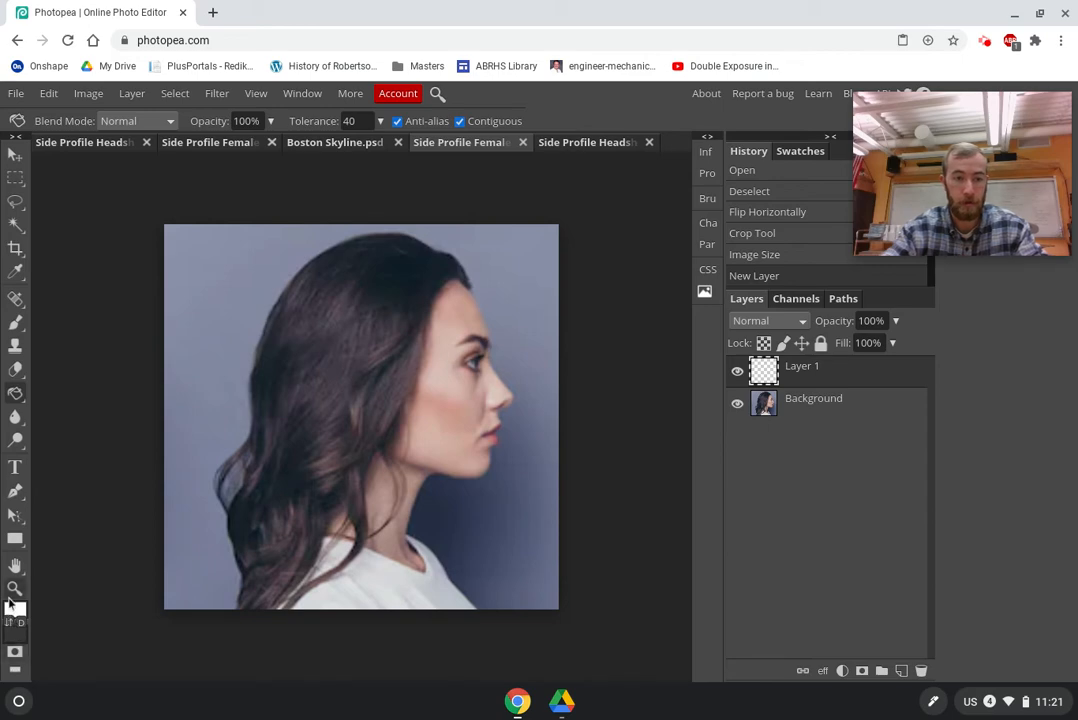
click(13, 612)
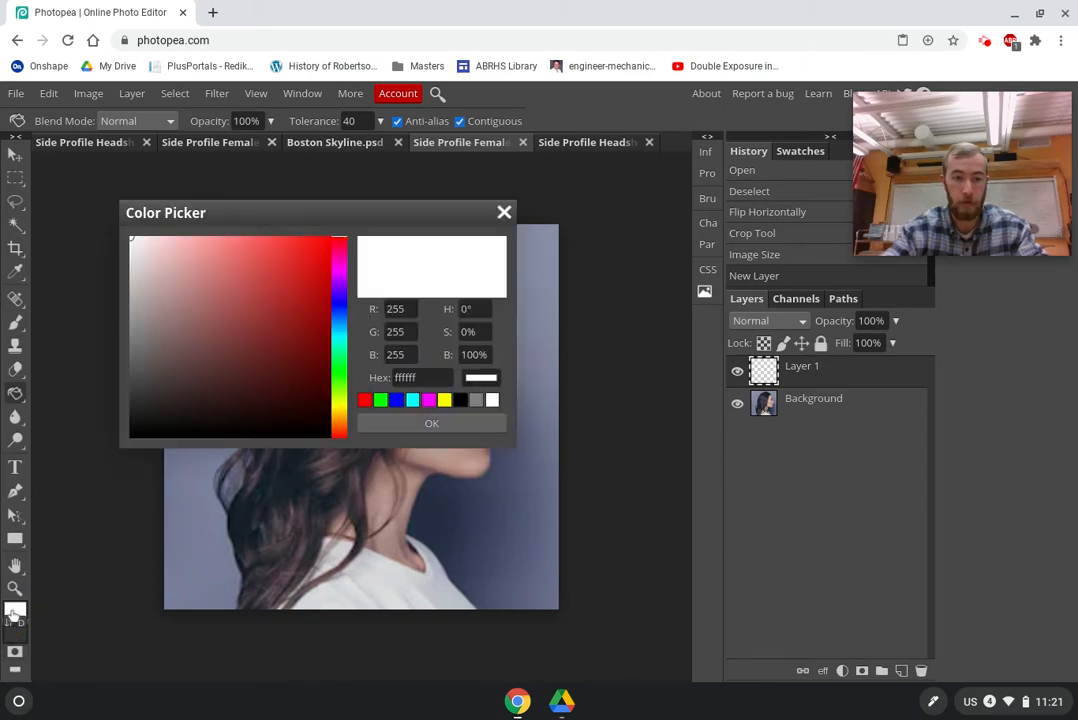
click(428, 424)
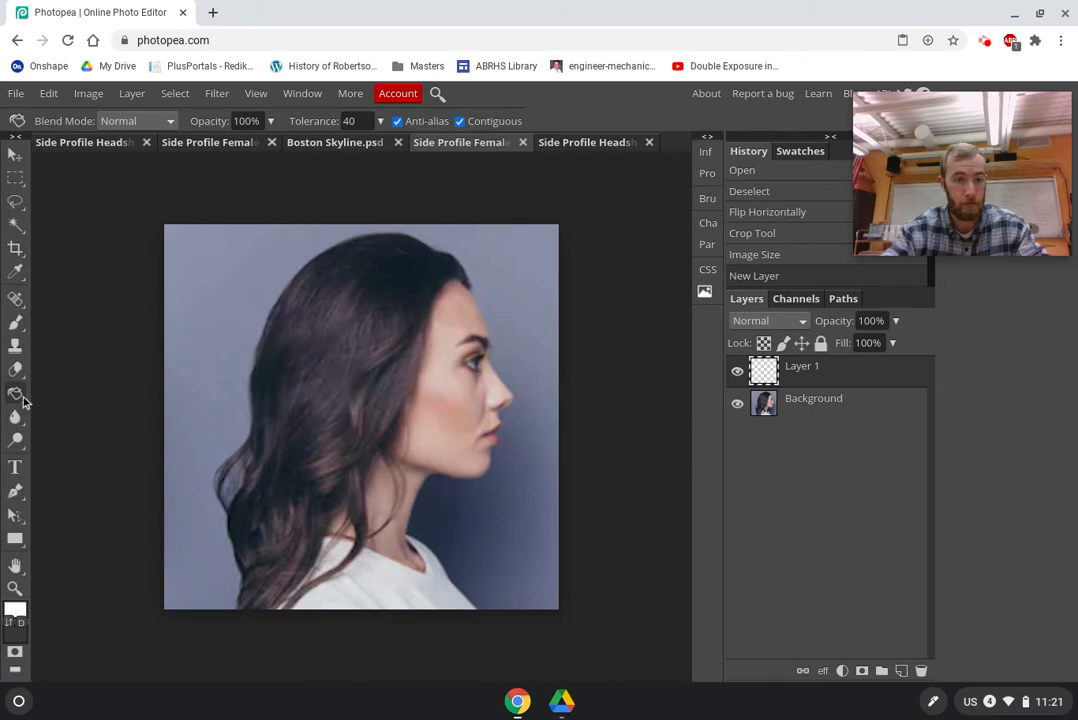
click(419, 368)
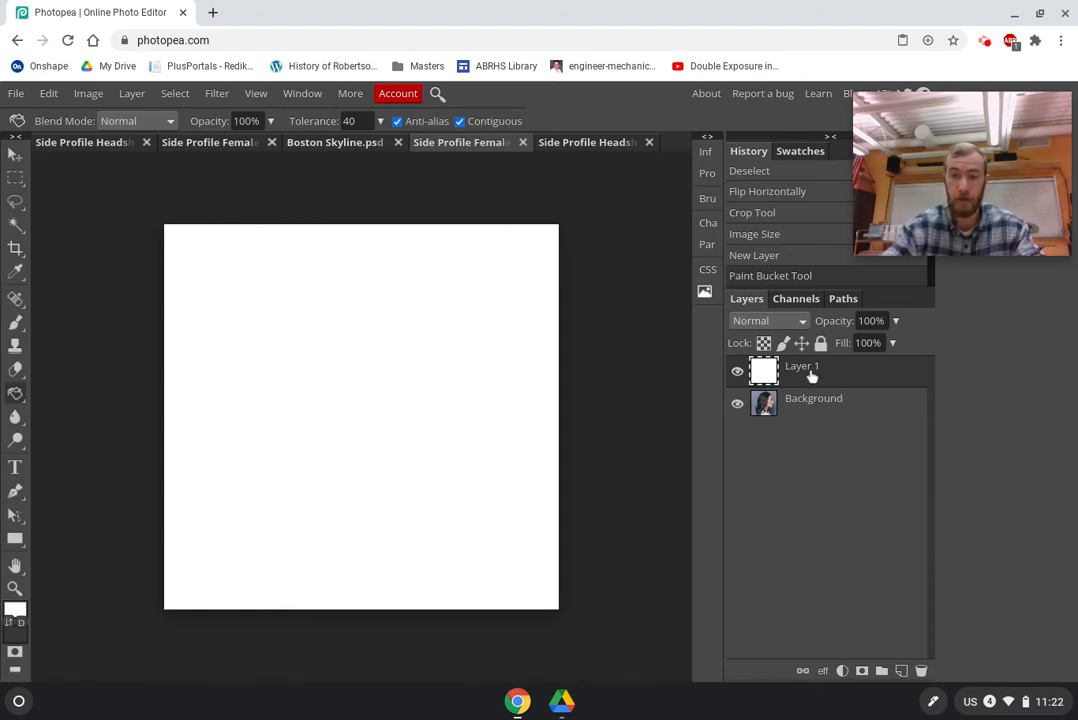
Place the white layer below the portrait's Background layer and clear any selection.
drag(808, 380, 812, 420)
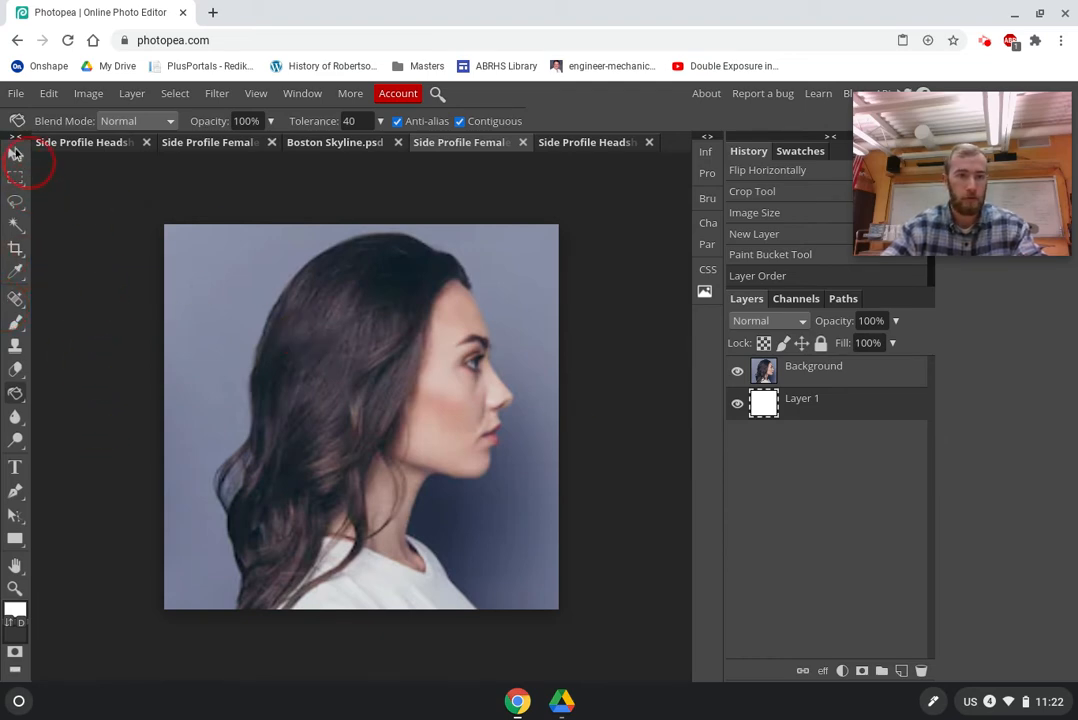
key(ctrl+d)
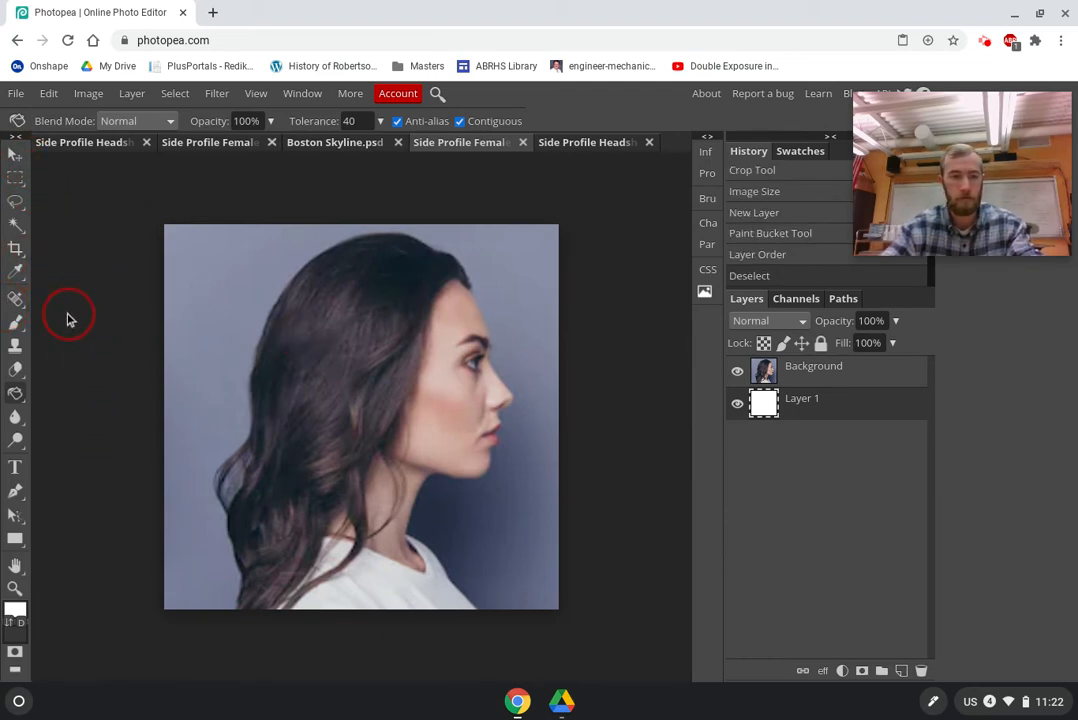
click(16, 157)
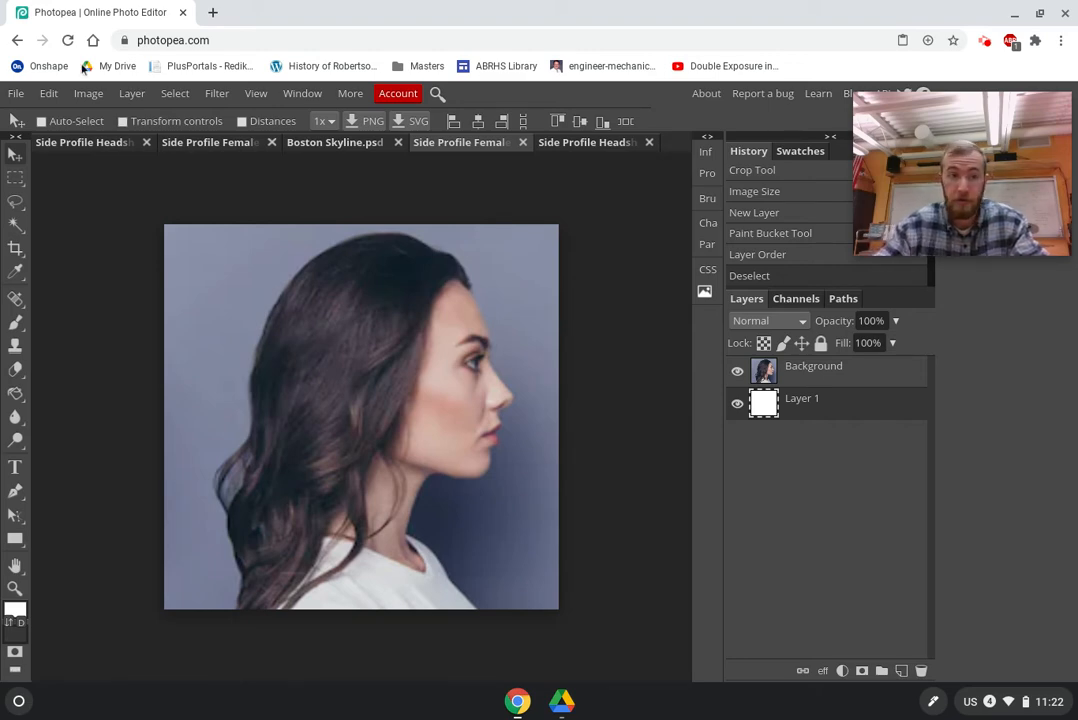
Select the blue backdrop behind the woman's hair on the portrait's Background layer with the Magic Wand at tolerance 16.
click(15, 224)
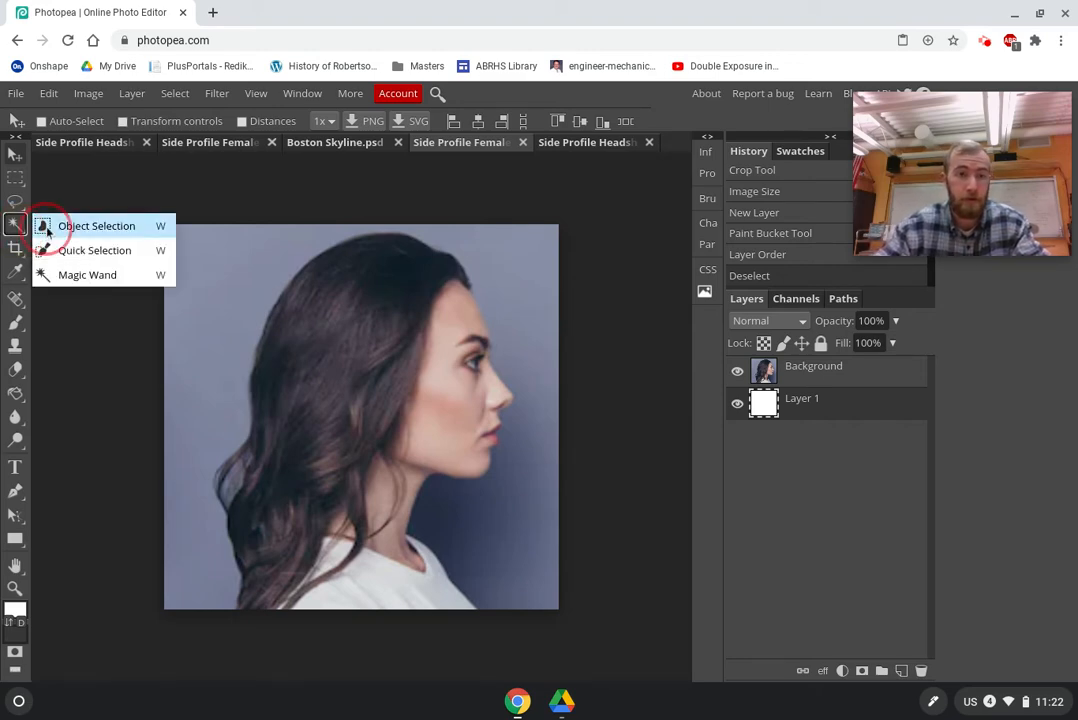
click(60, 226)
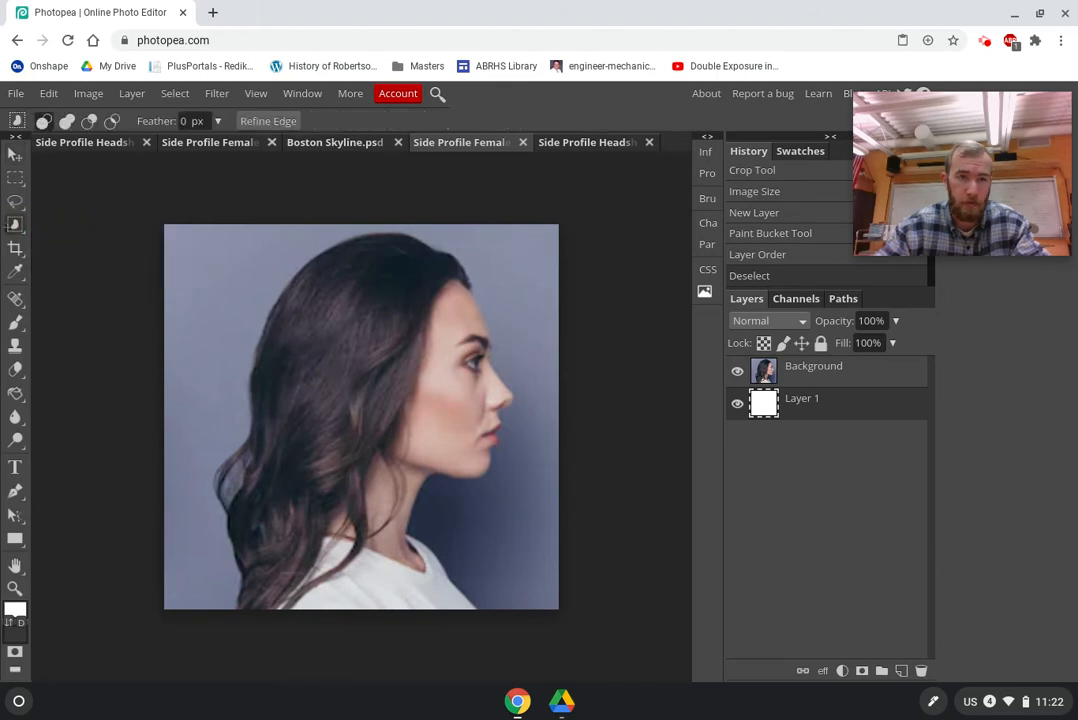
click(15, 224)
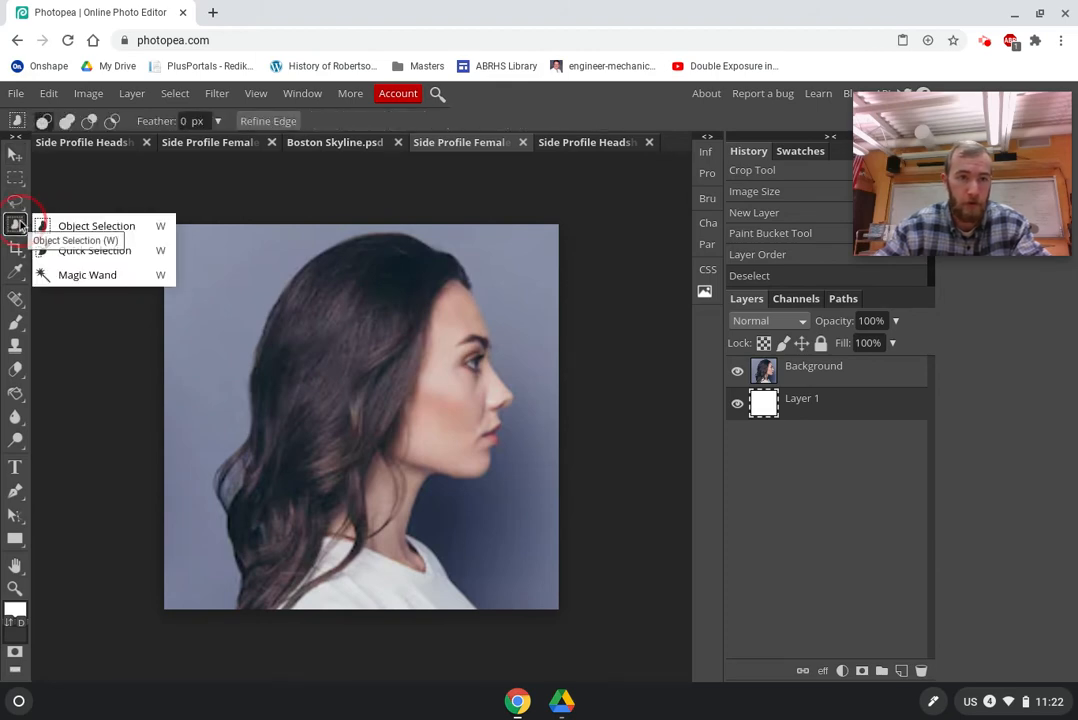
click(118, 276)
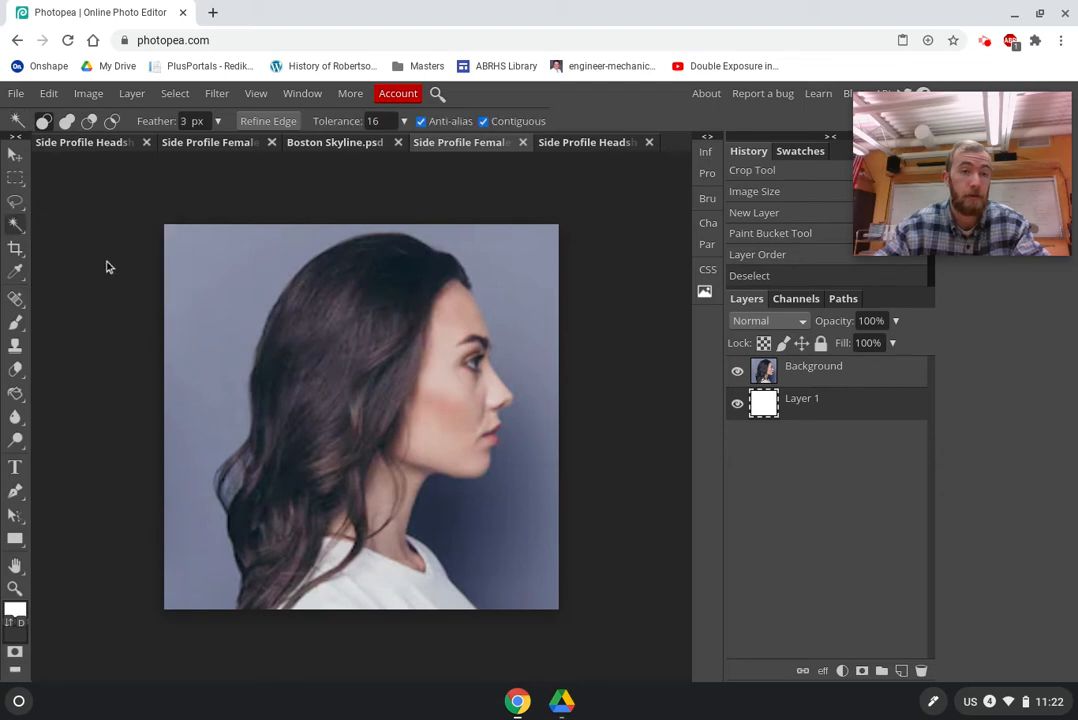
click(201, 444)
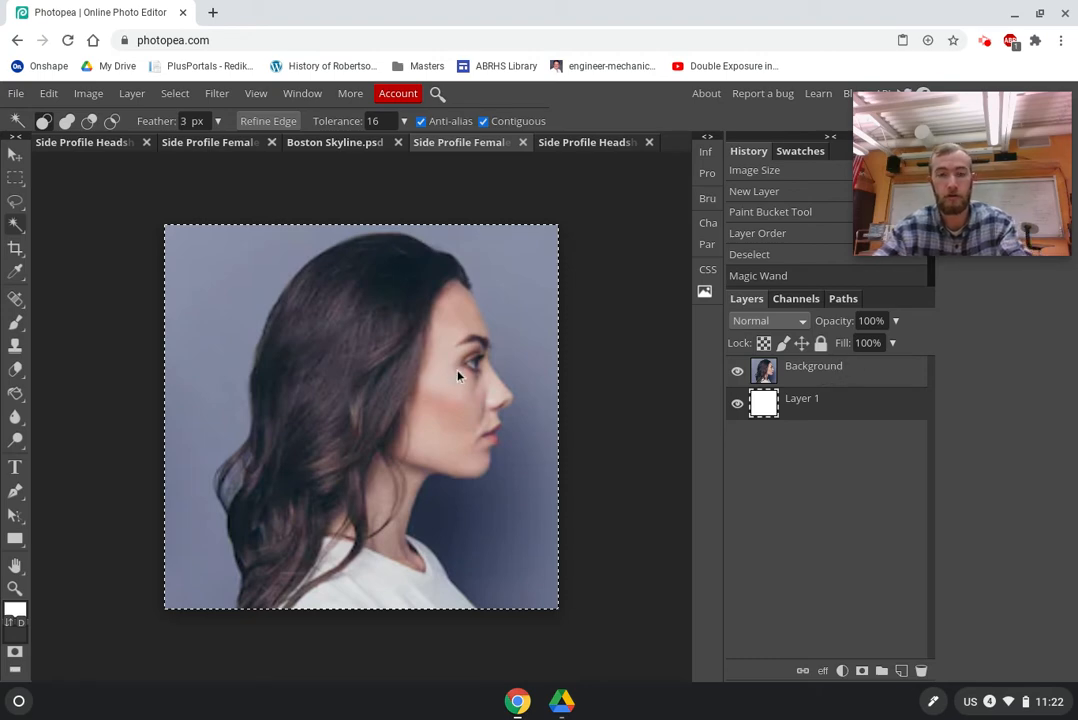
key(ctrl+d)
click(833, 372)
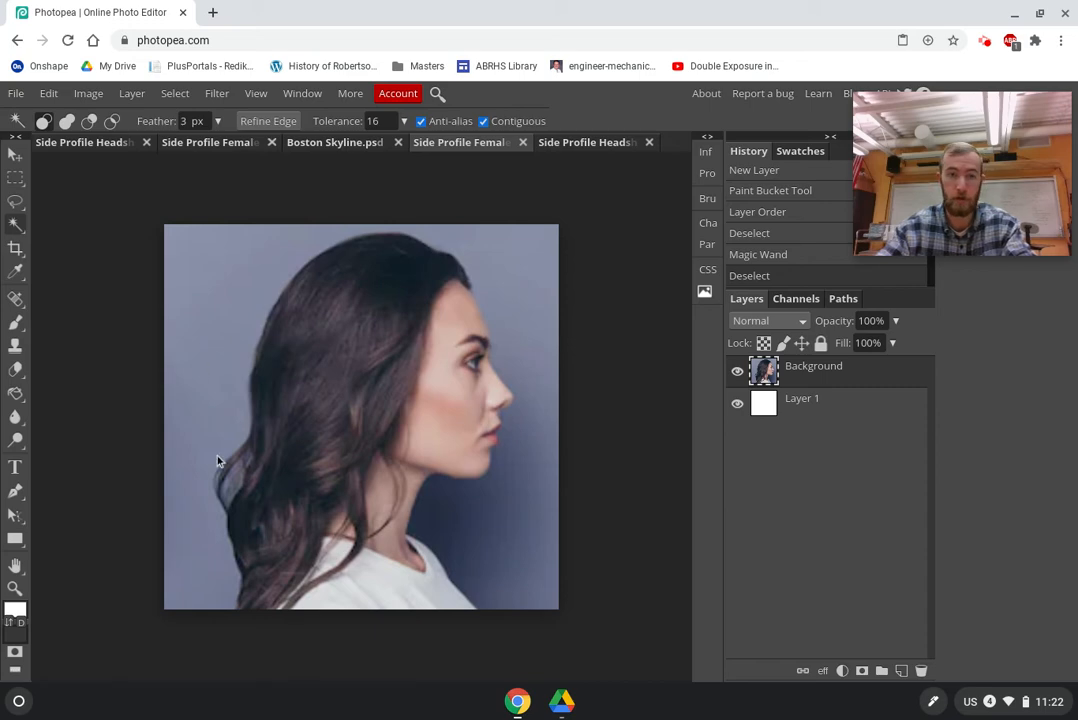
click(194, 478)
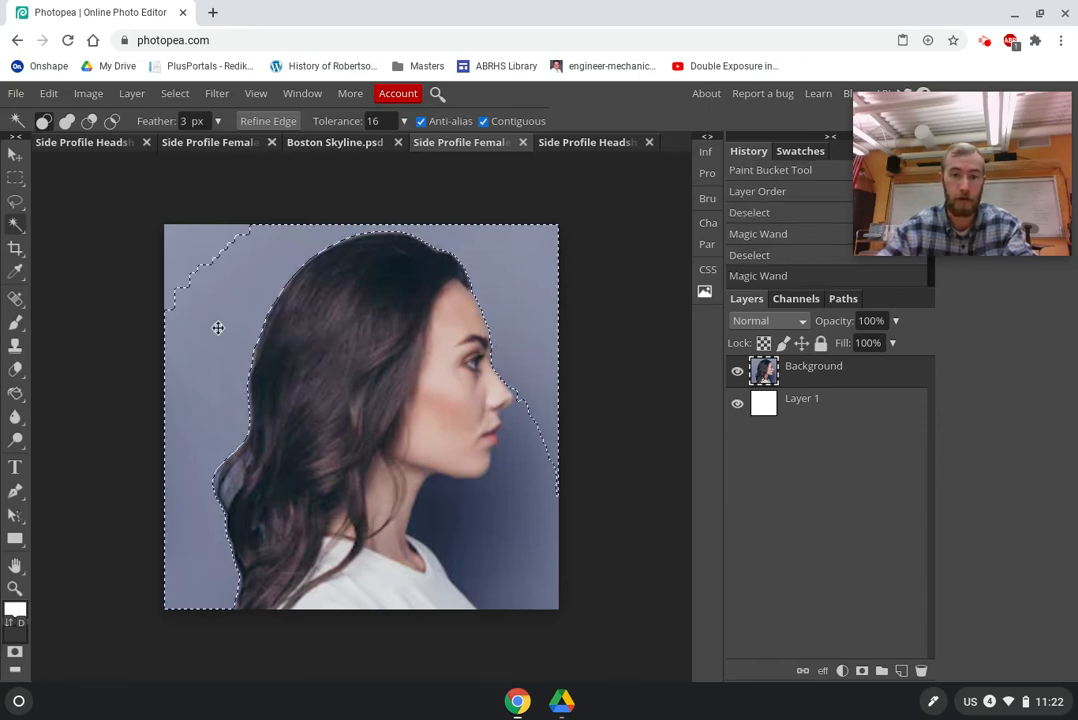
Re-enter the Magic Wand's feather as 3 px.
click(188, 121)
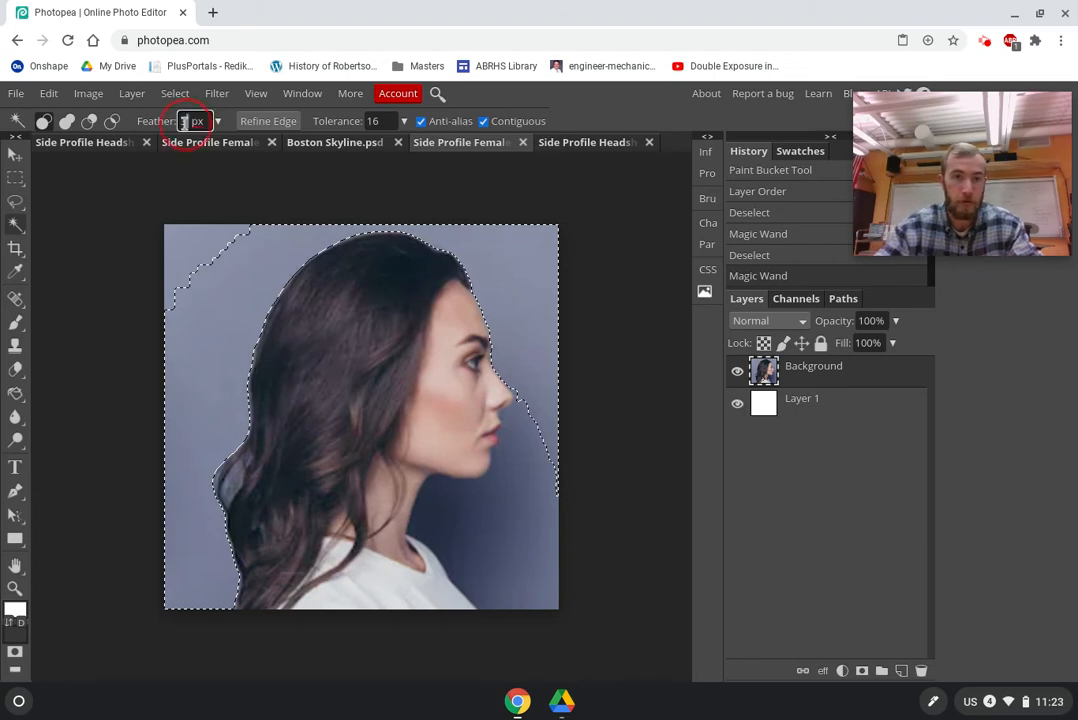
key(BackSpace)
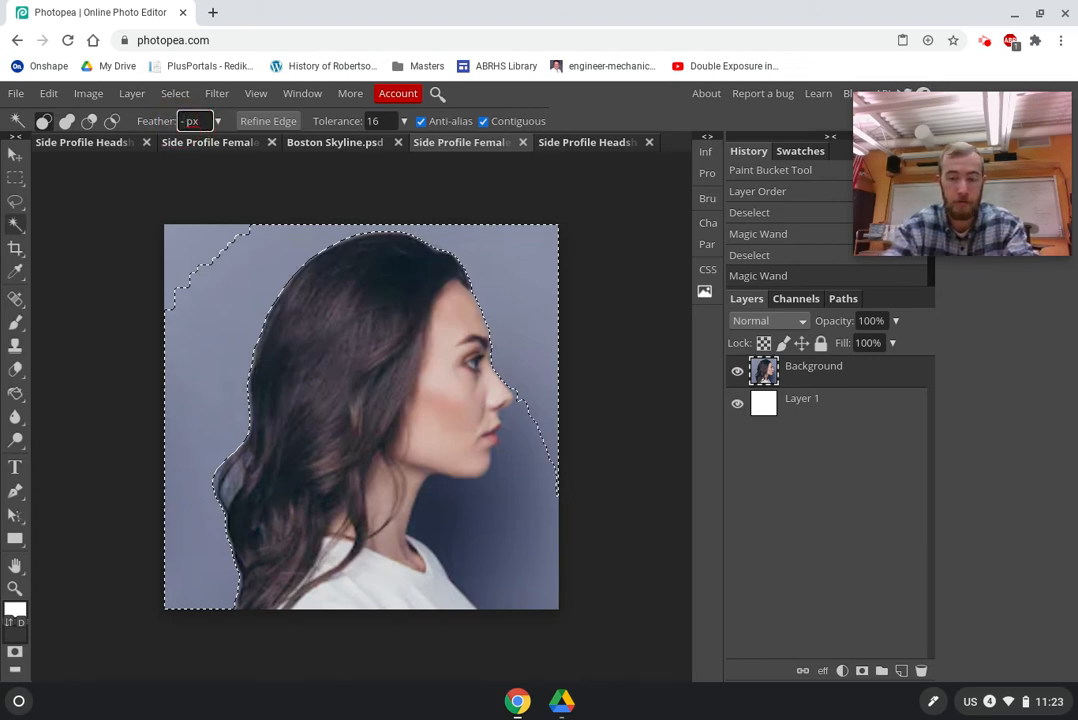
text(0)
key(BackSpace)
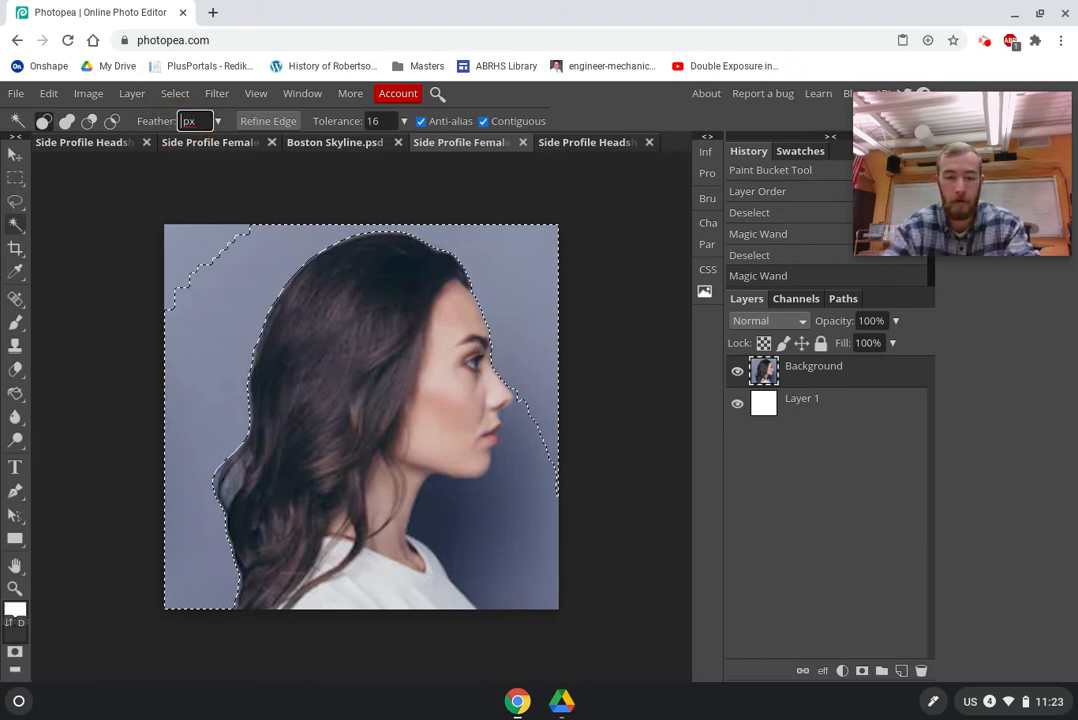
text(3)
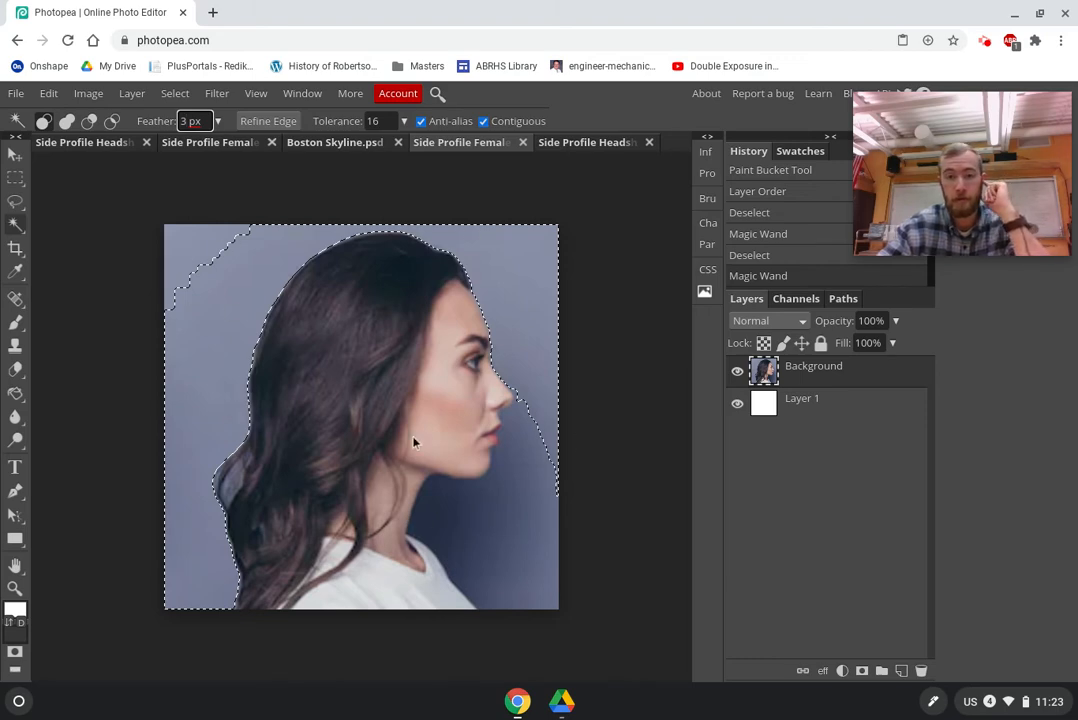
Add the remaining backdrop areas beside the hair, in front of the face and under the chin to the Magic Wand selection.
shift+click(197, 262)
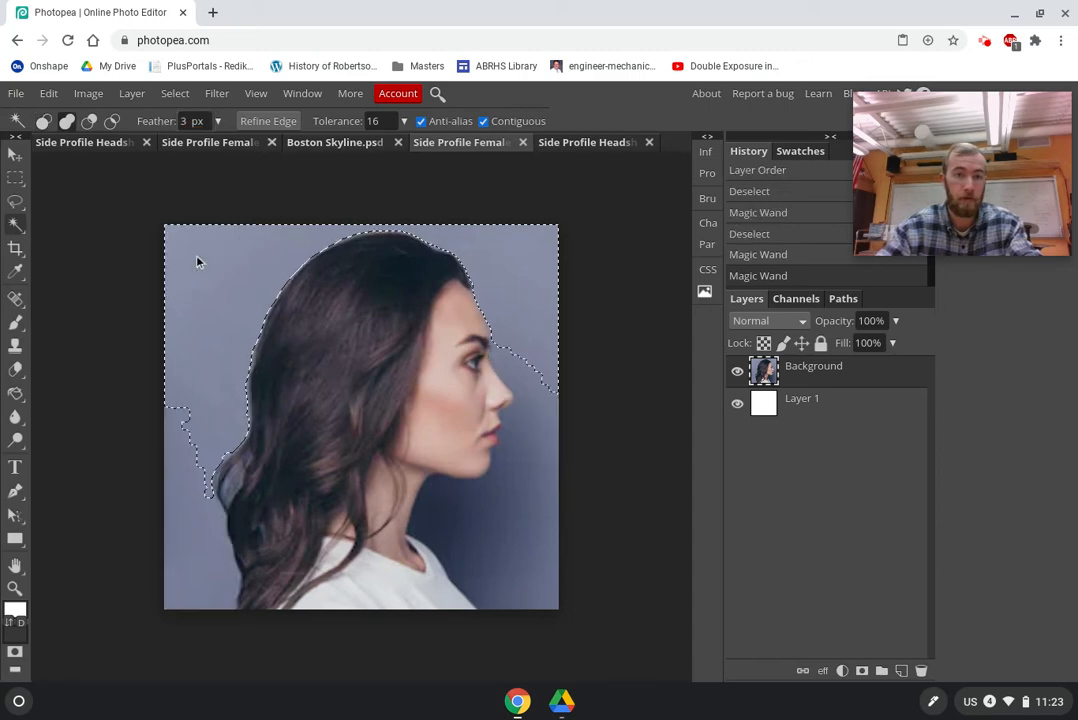
shift+click(187, 562)
shift+click(505, 527)
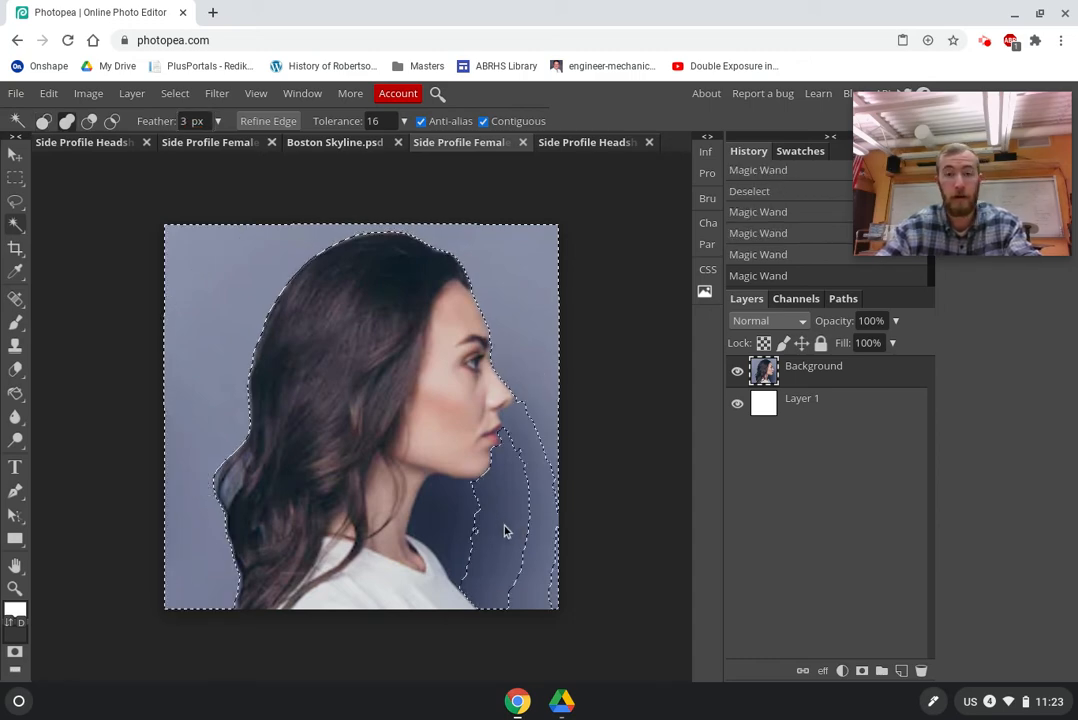
shift+click(538, 474)
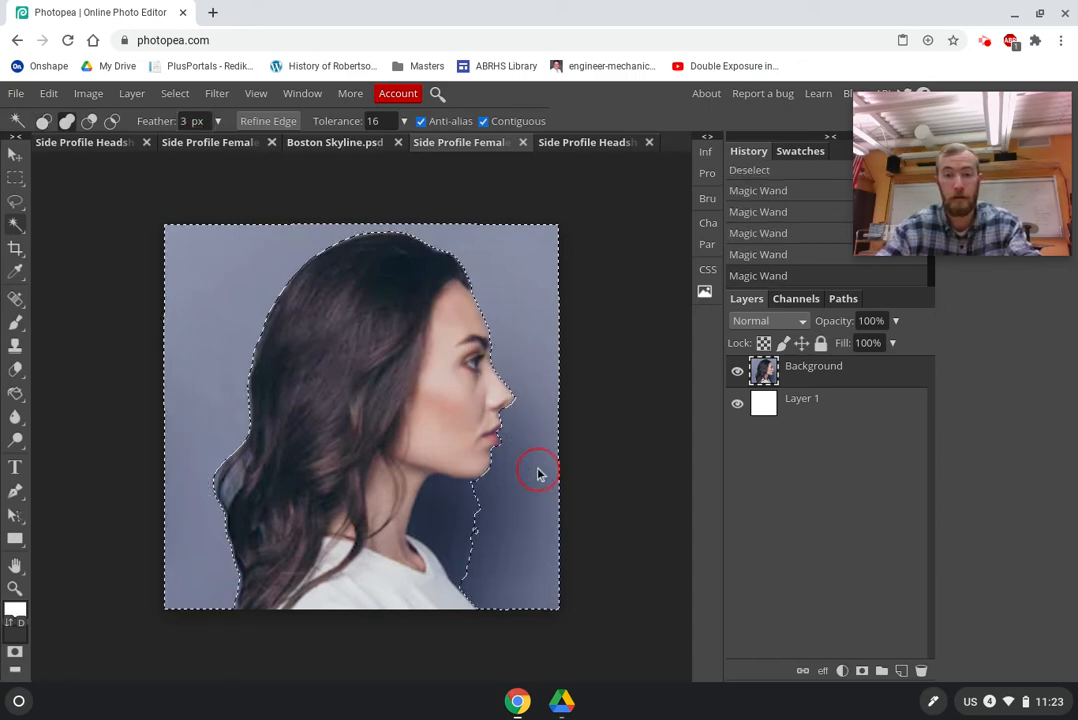
shift+click(448, 525)
shift+click(479, 513)
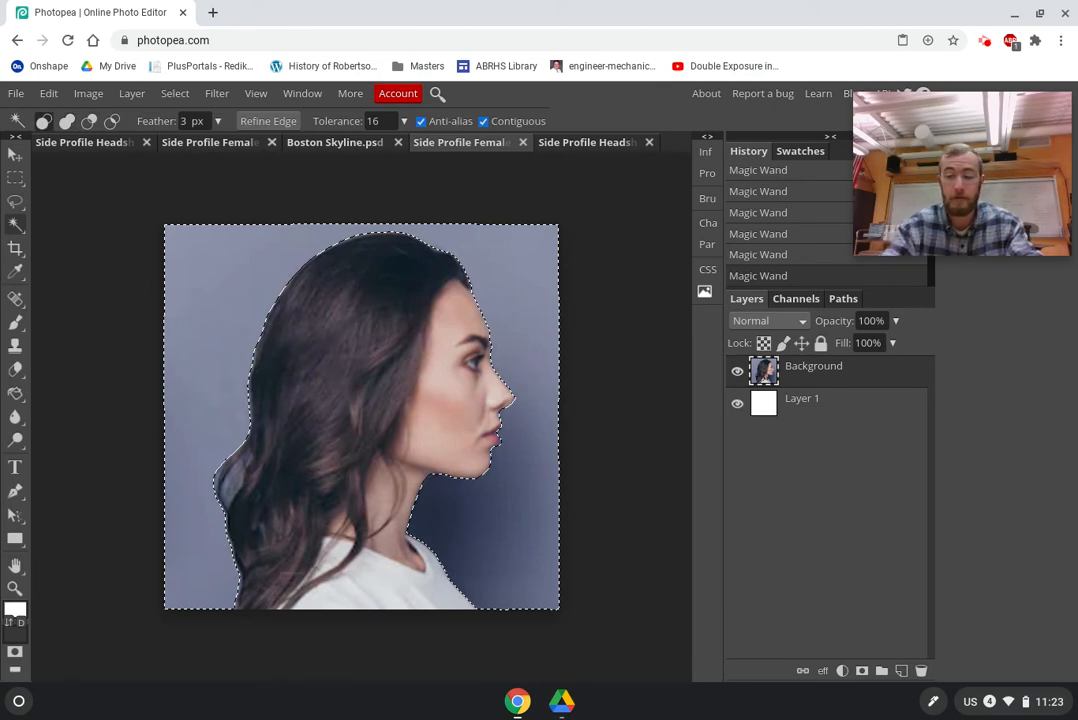
Delete the selected backdrop from the portrait layer and clear the selection.
key(Delete)
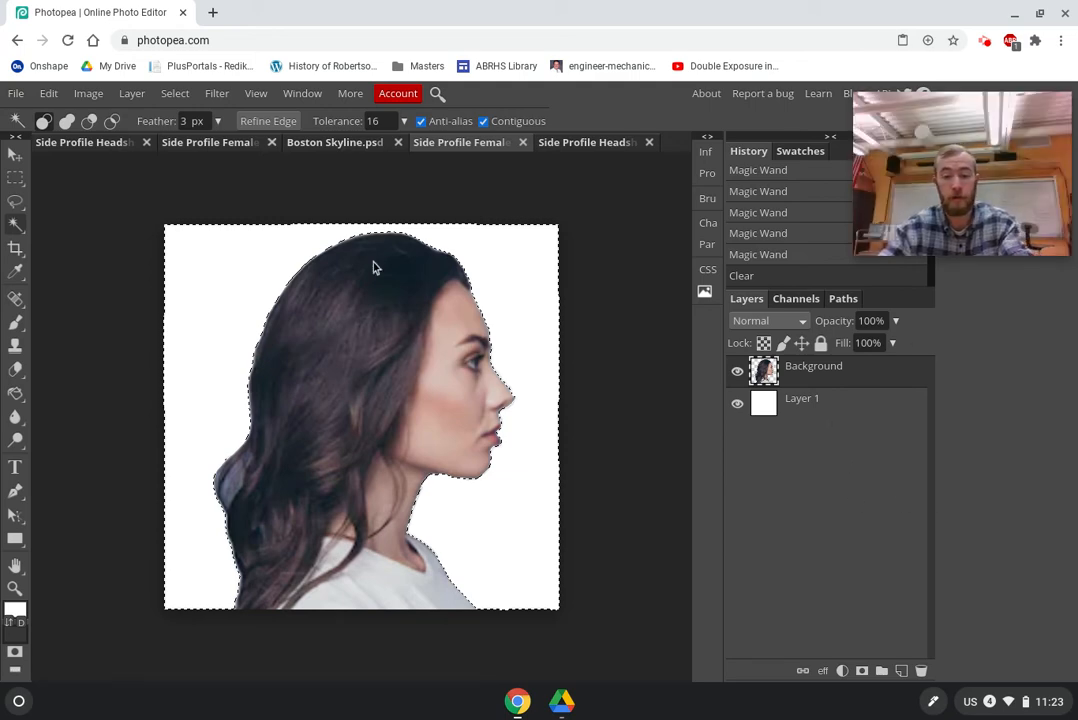
click(175, 93)
click(190, 142)
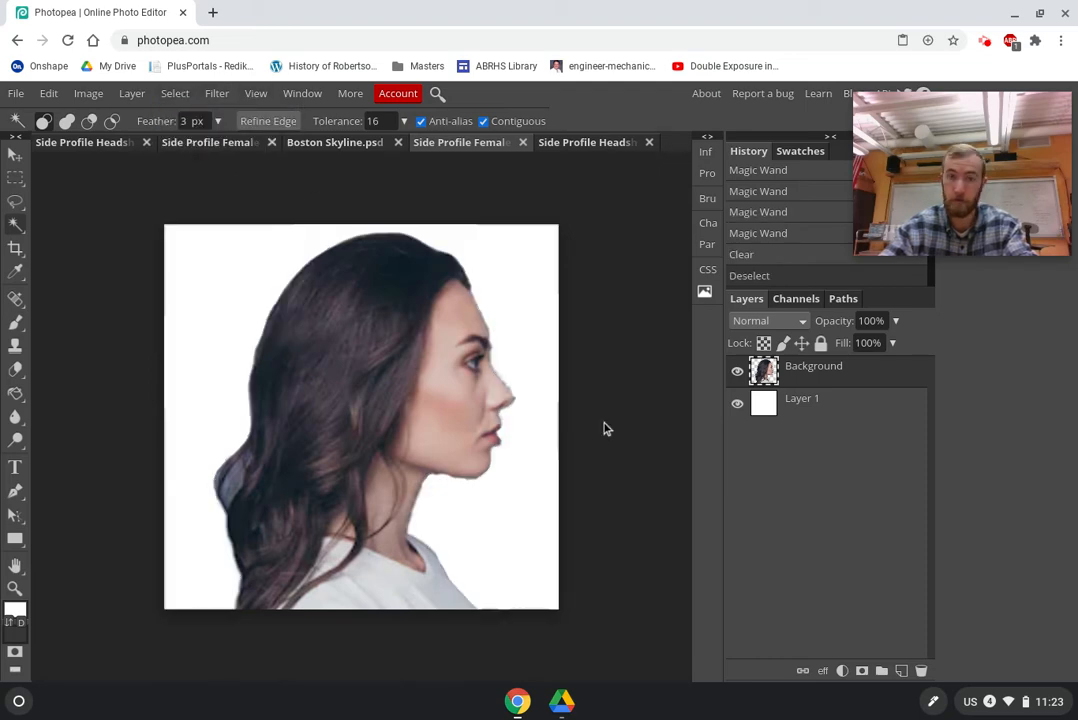
Switch to the Boston Skyline document, clear any stray selection and apply an image size of 750 by 375 px.
click(346, 148)
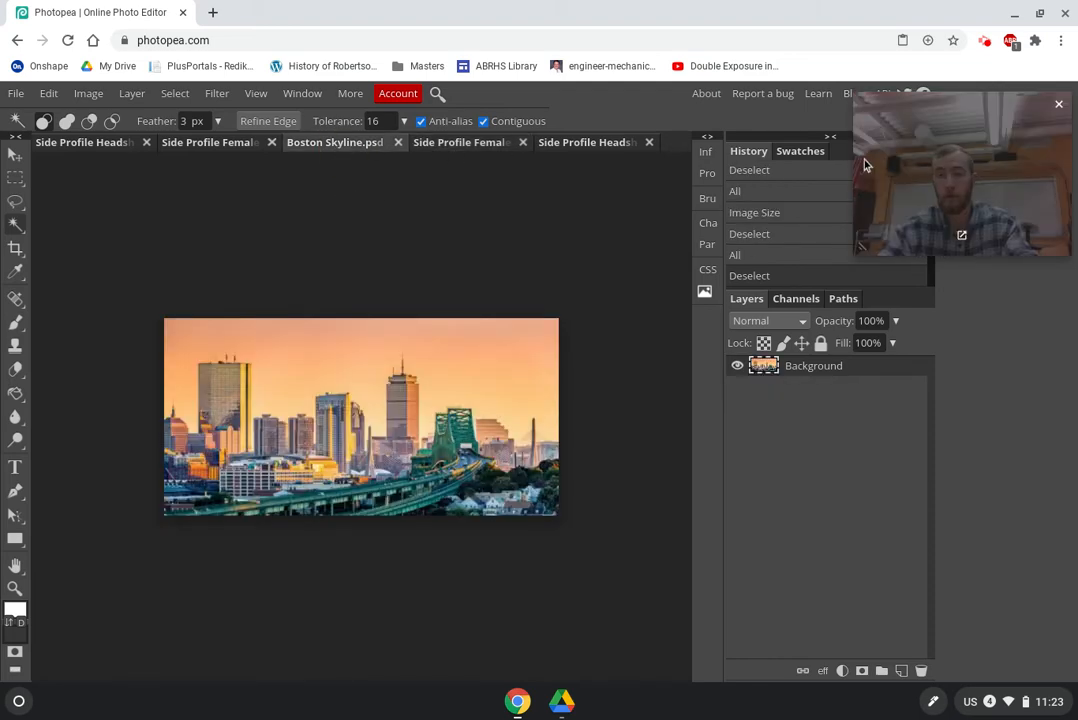
click(29, 99)
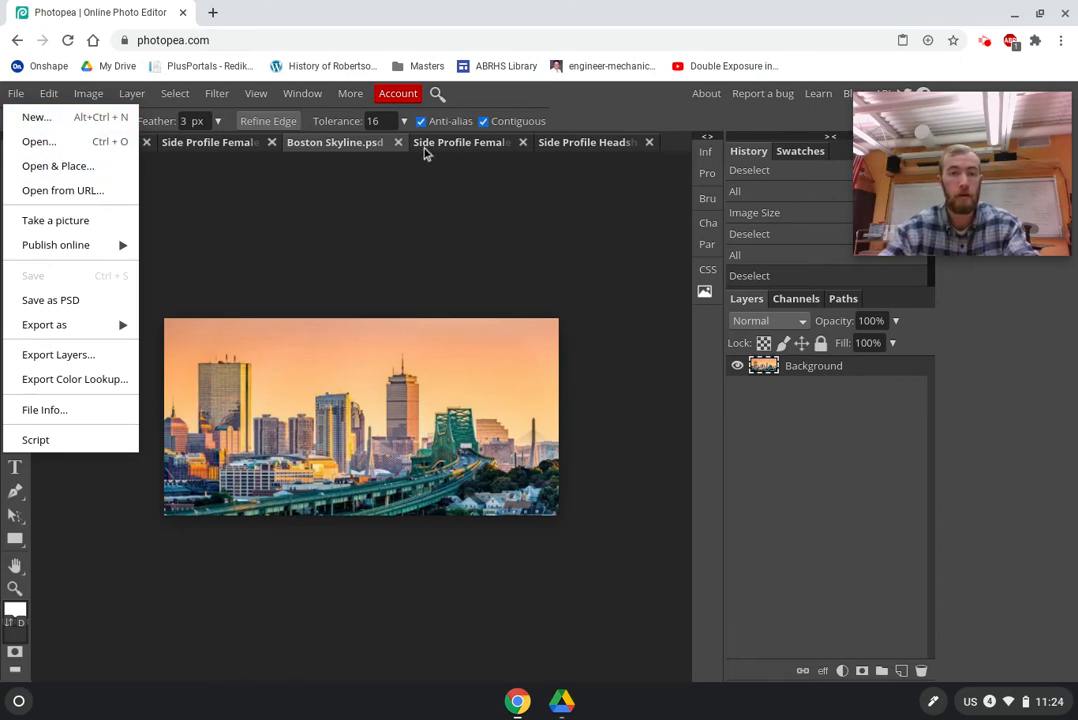
click(361, 148)
click(218, 378)
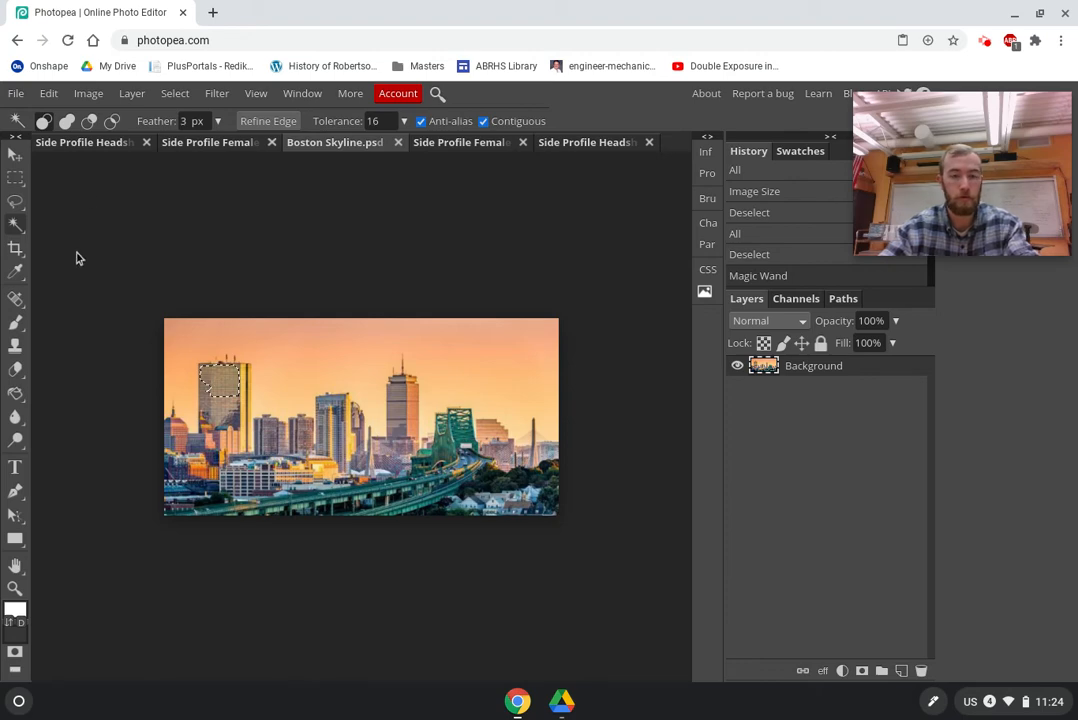
key(ctrl+d)
click(16, 155)
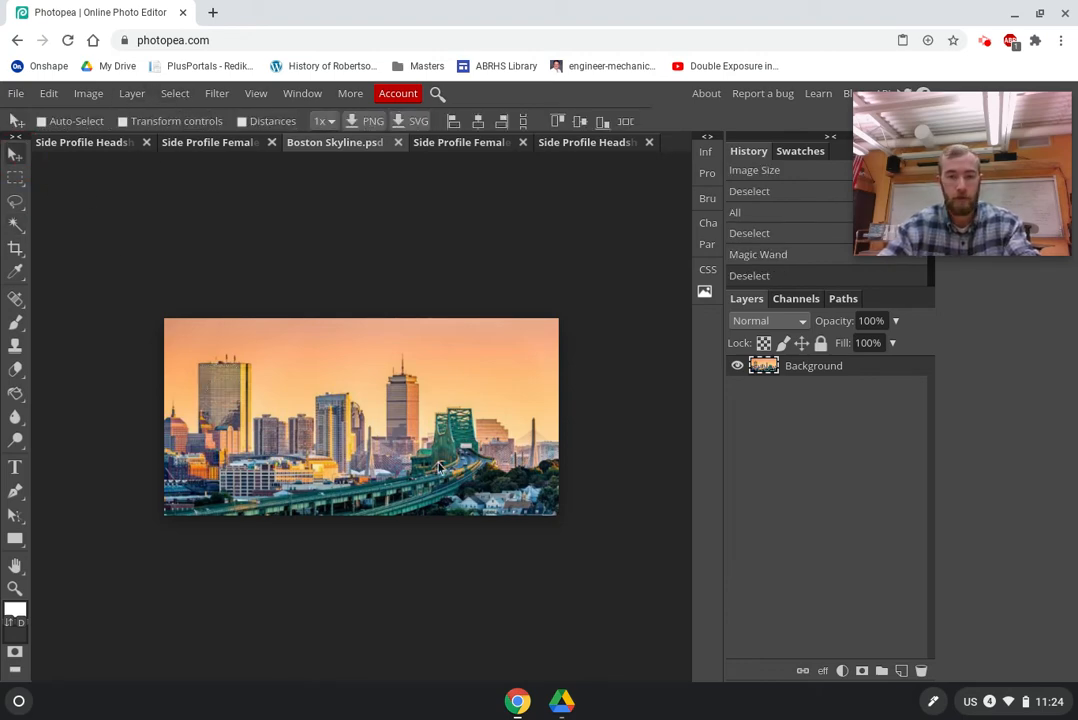
click(88, 93)
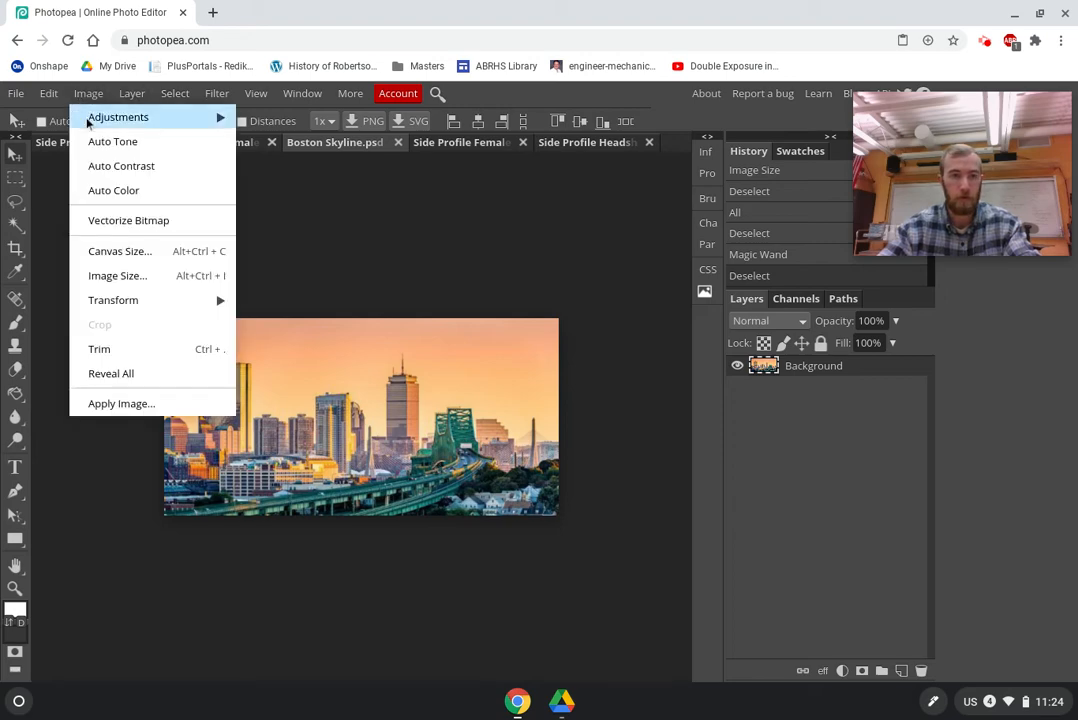
click(160, 275)
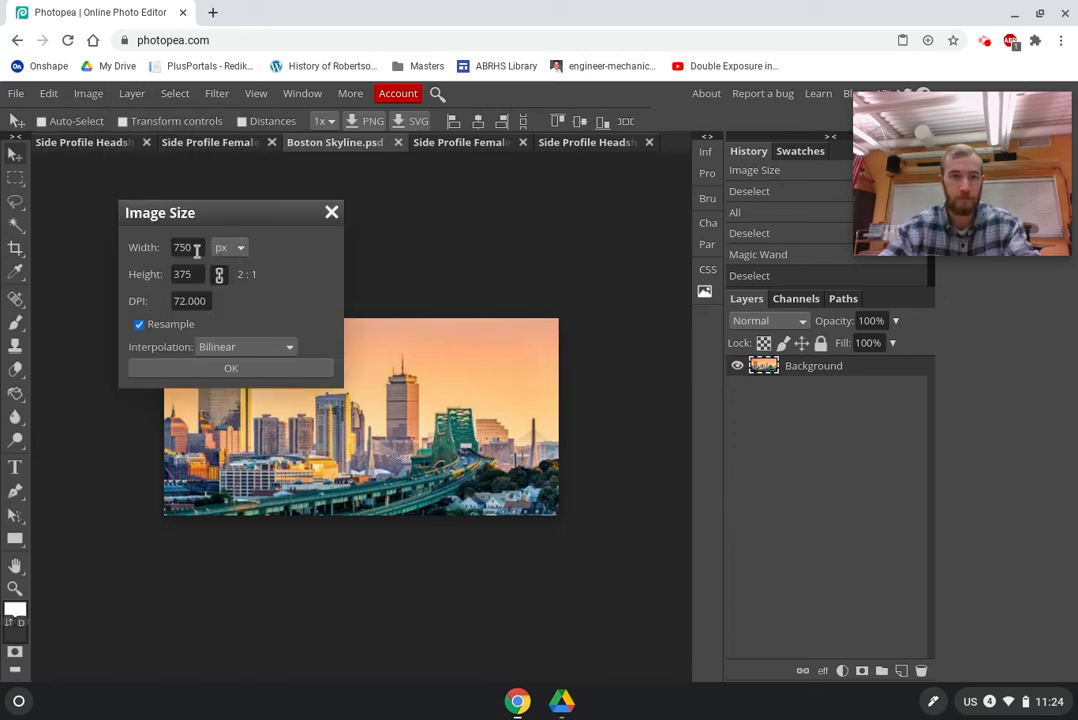
click(241, 370)
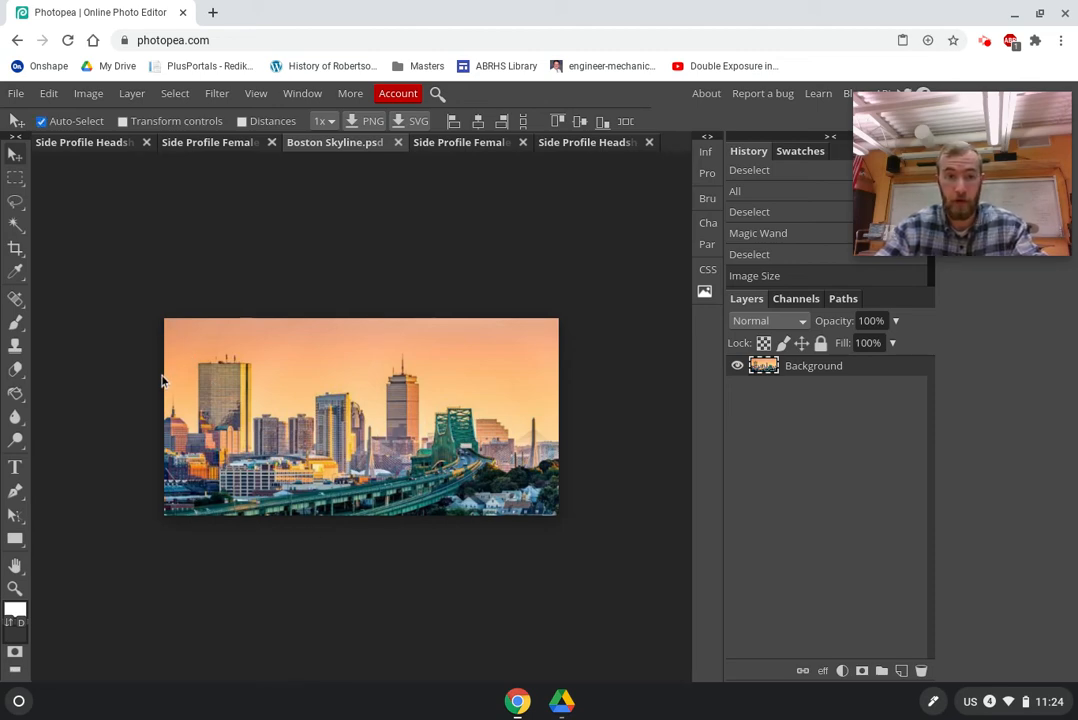
Copy the entire skyline image and paste it as a new layer into the cut-out portrait document.
key(ctrl+a)
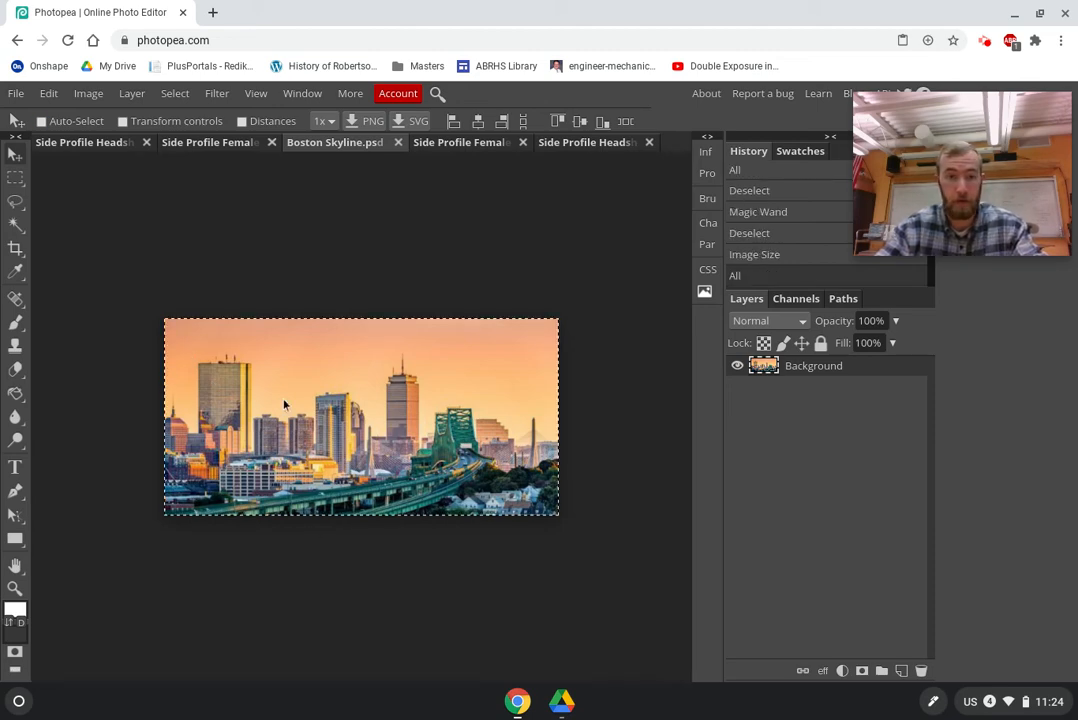
click(175, 97)
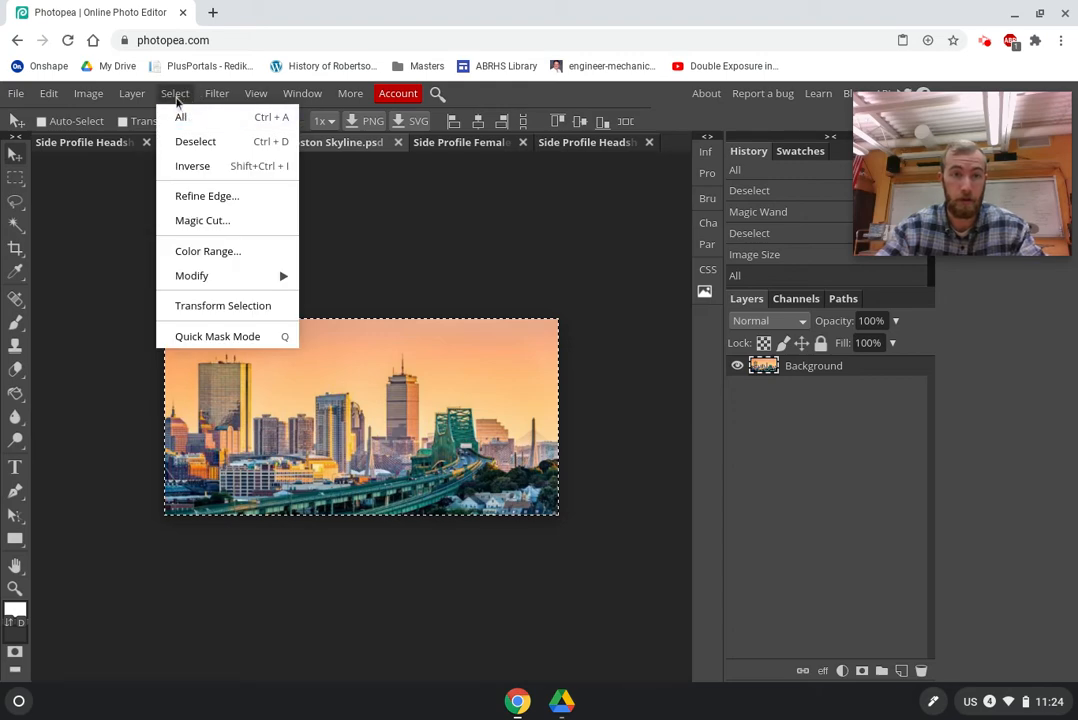
click(433, 219)
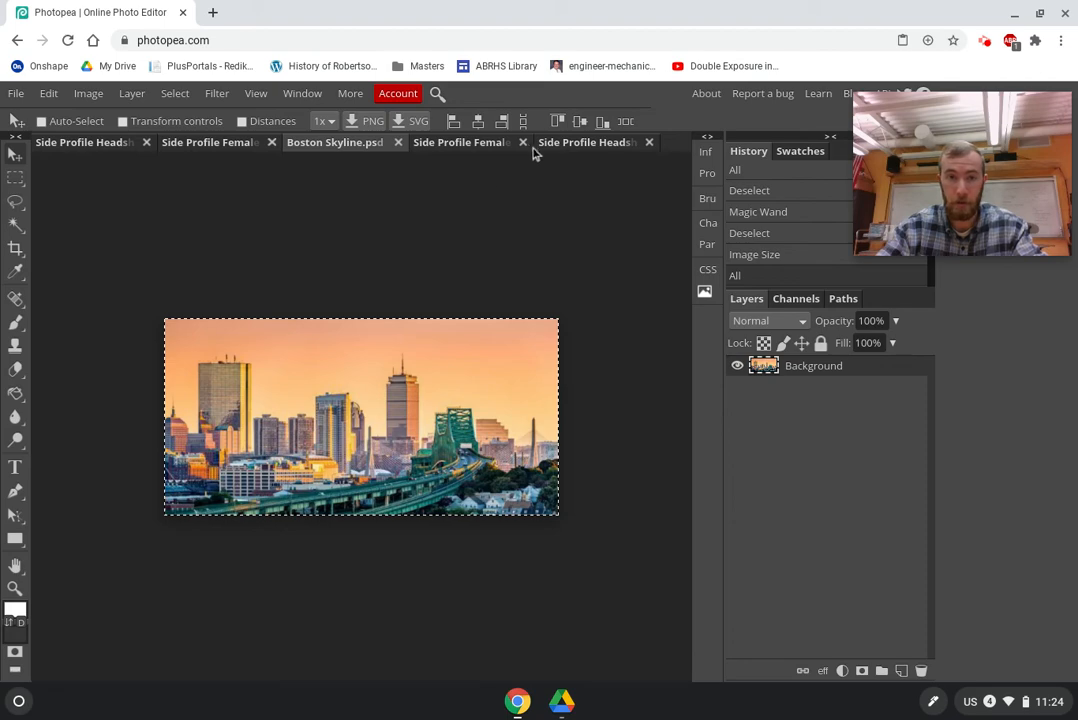
click(476, 143)
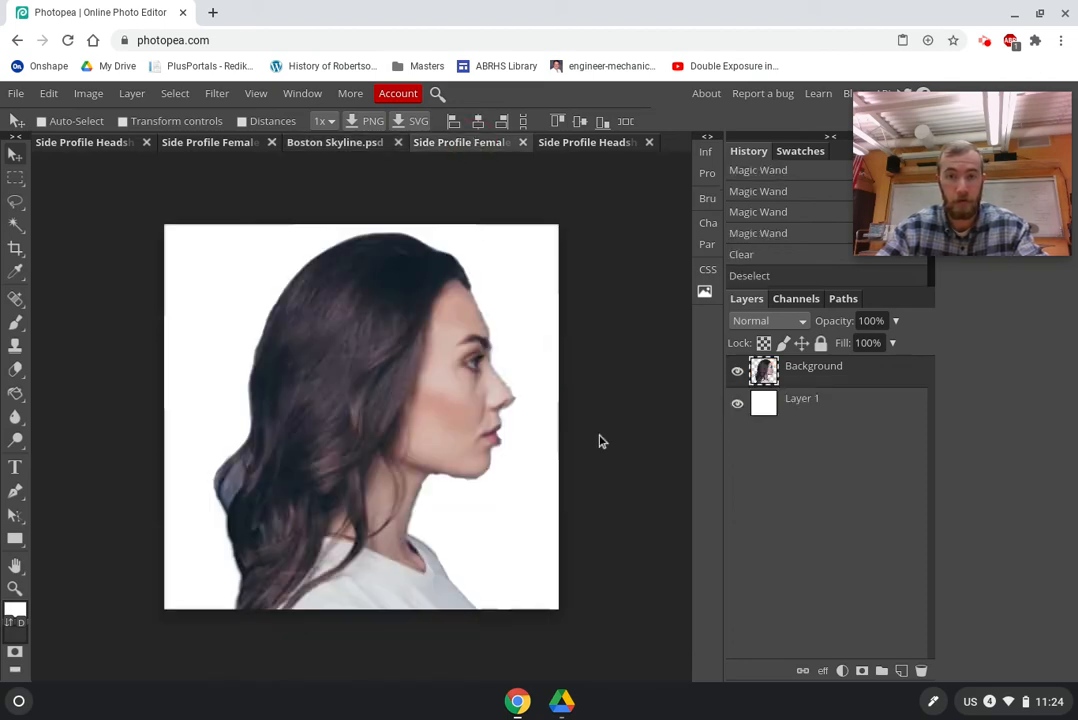
key(ctrl)
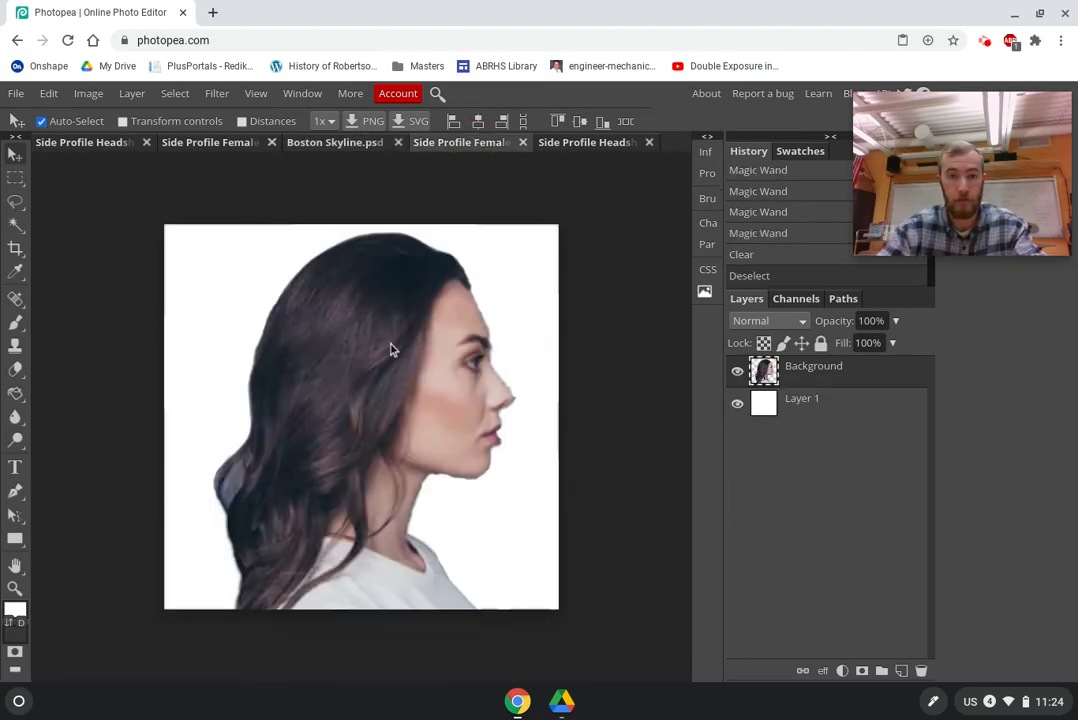
key(ctrl+v)
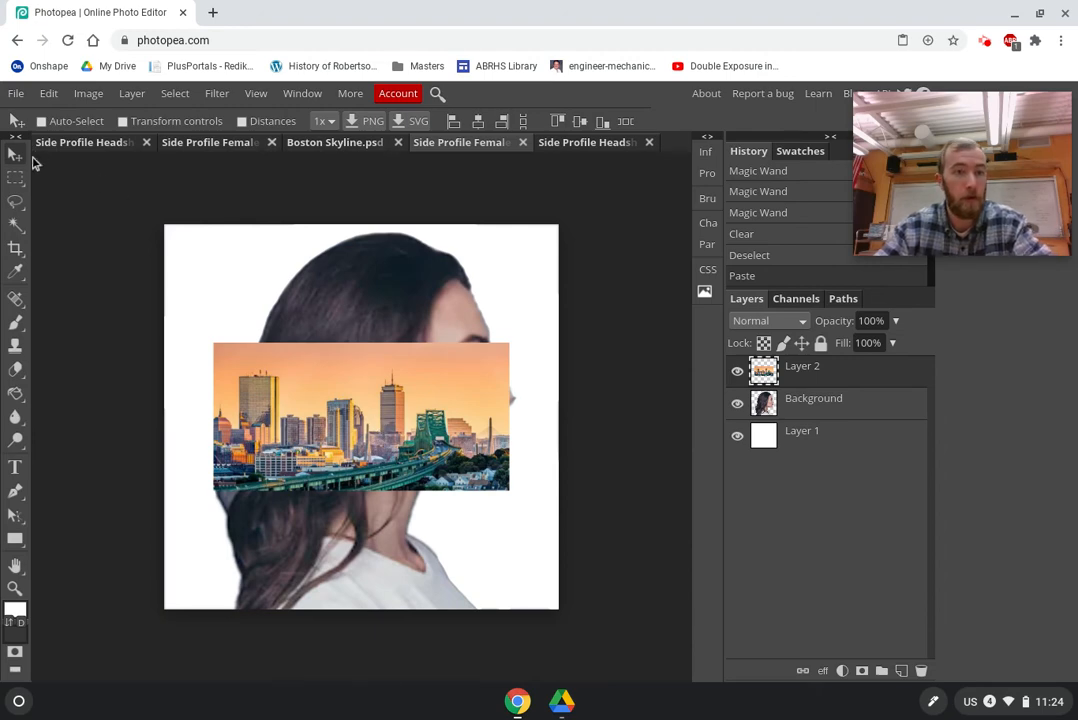
Move the pasted skyline over the back of the woman's head and set its layer opacity to 54%.
drag(408, 460, 343, 364)
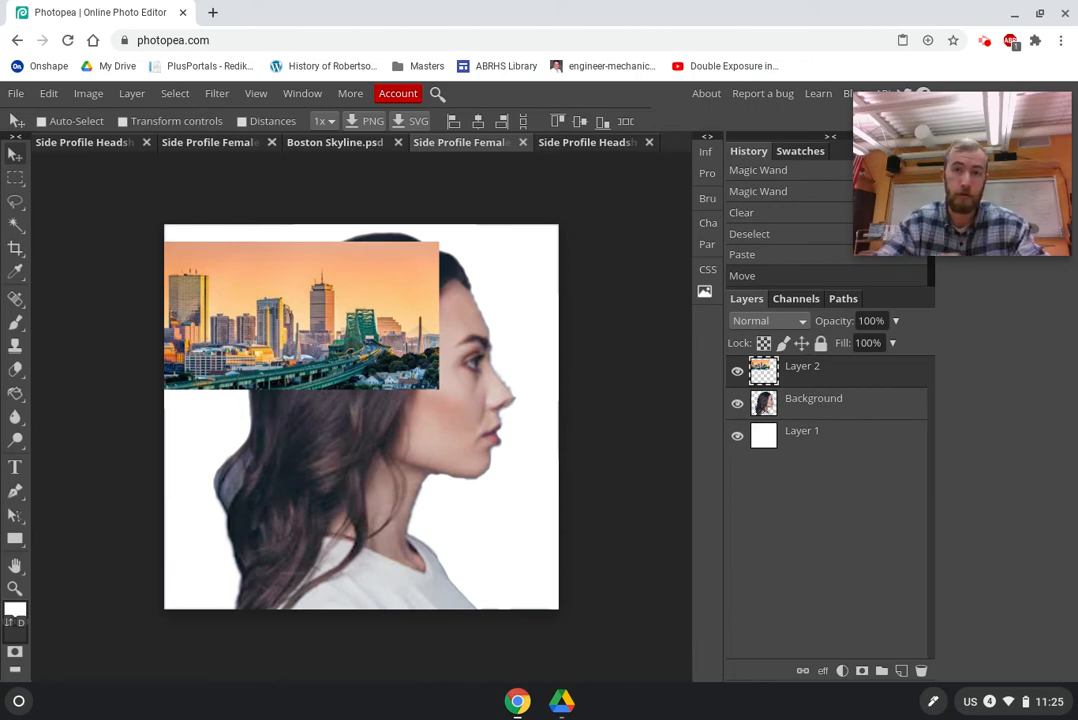
click(894, 322)
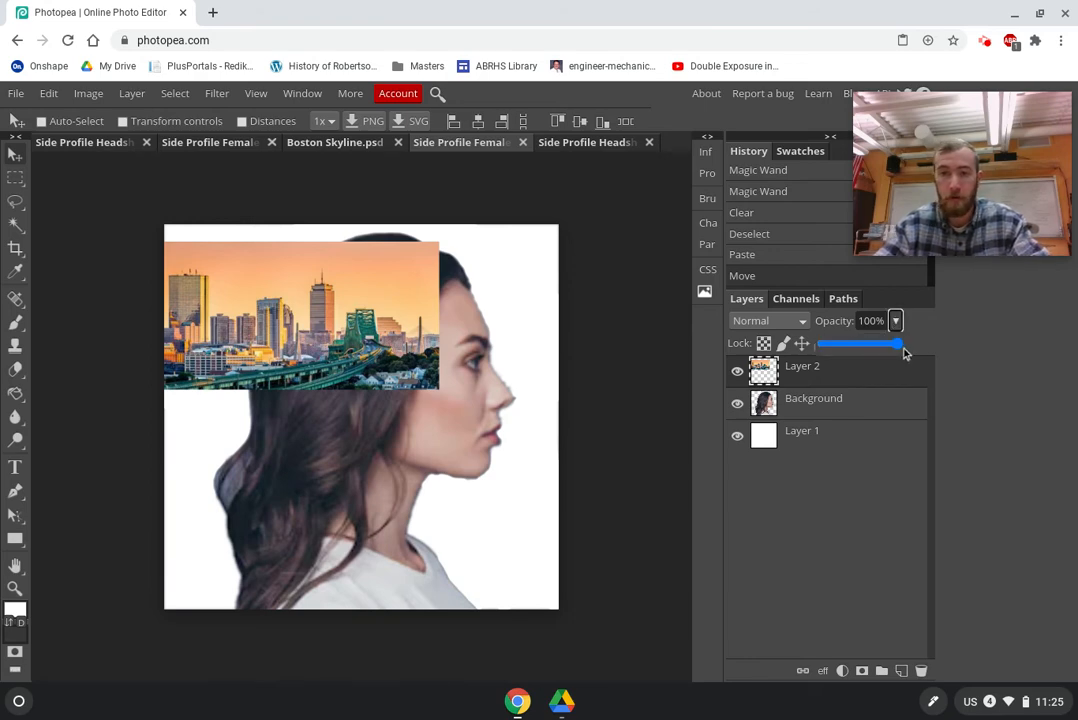
drag(900, 352, 865, 358)
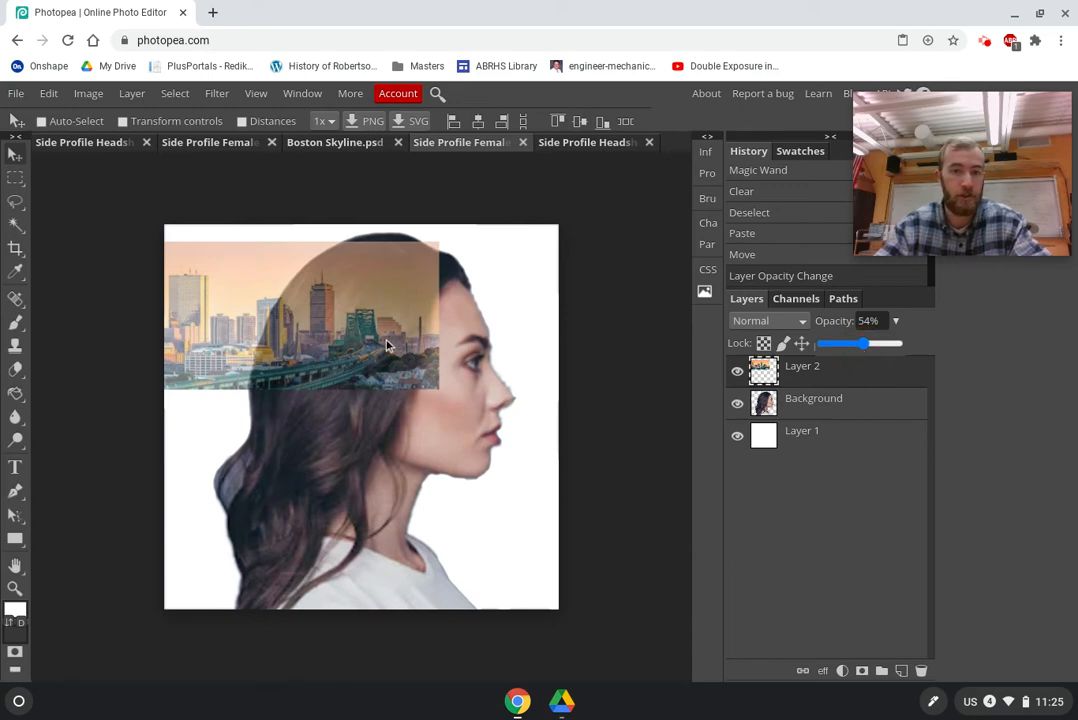
drag(397, 332, 398, 336)
drag(397, 338, 405, 340)
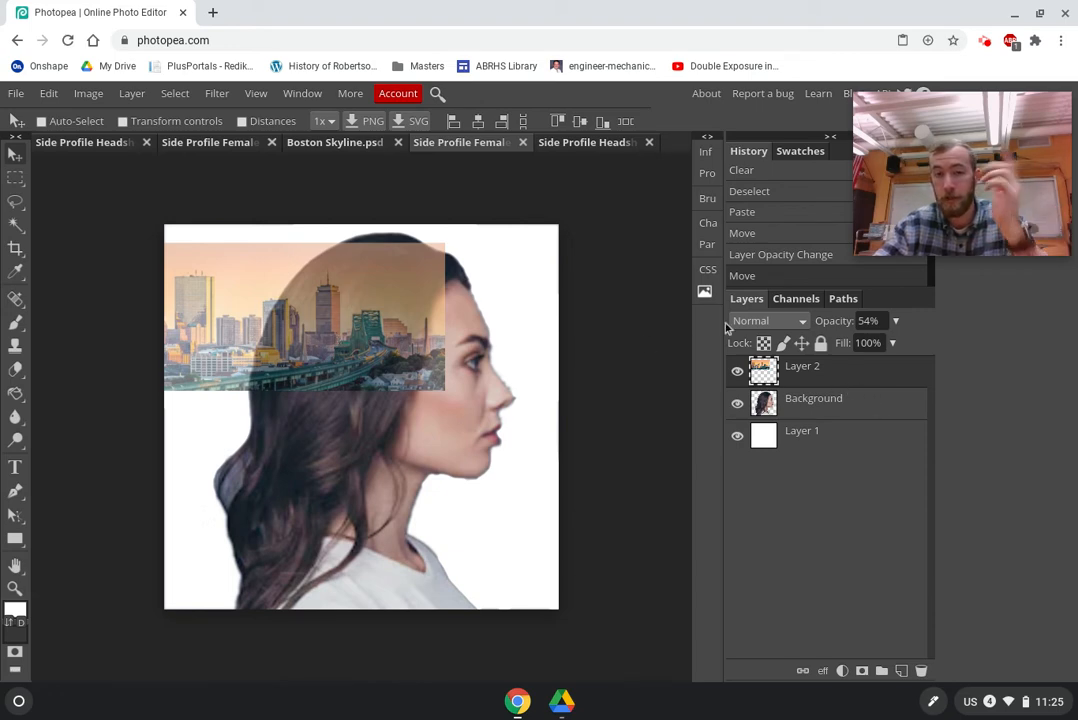
Apply a clipping mask to the skyline layer so it is clipped to the portrait layer beneath it.
right_click(820, 370)
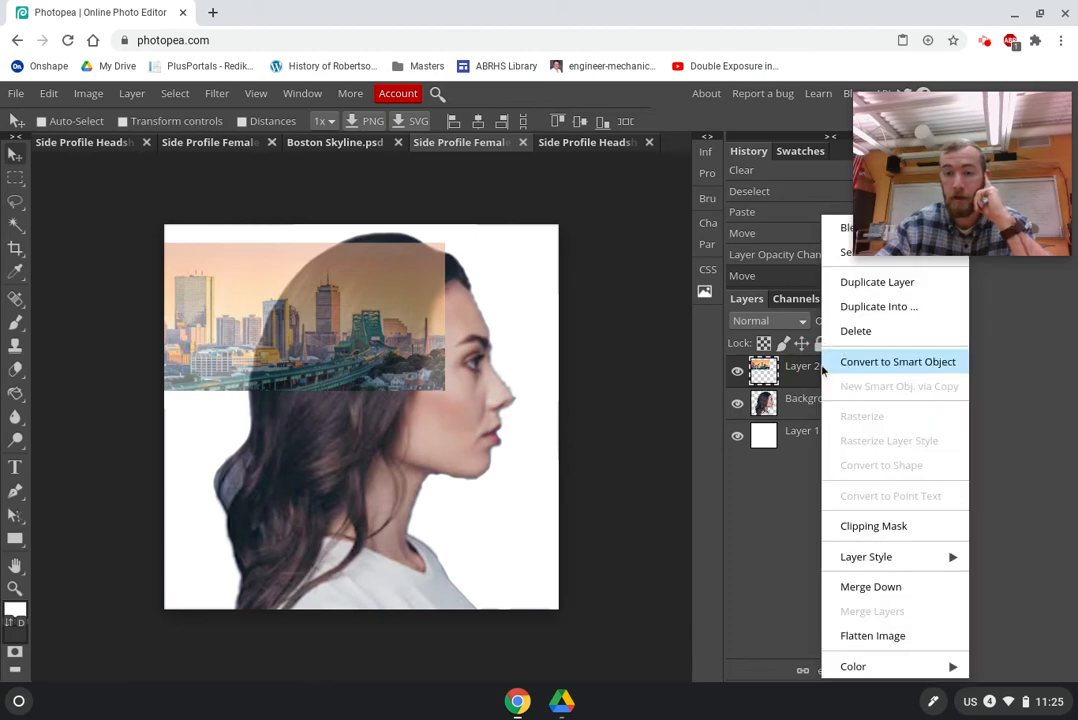
click(887, 527)
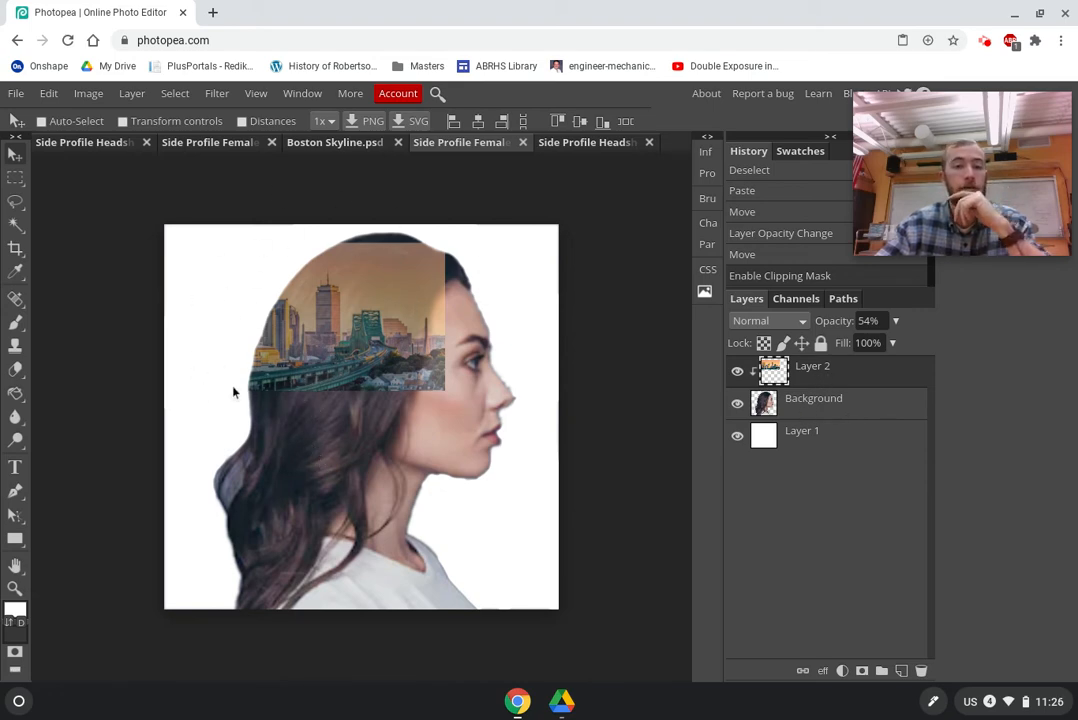
Select the woman's hair on the Background layer with the Magic Wand, adding the missed patches on the crown and among the strands.
click(814, 403)
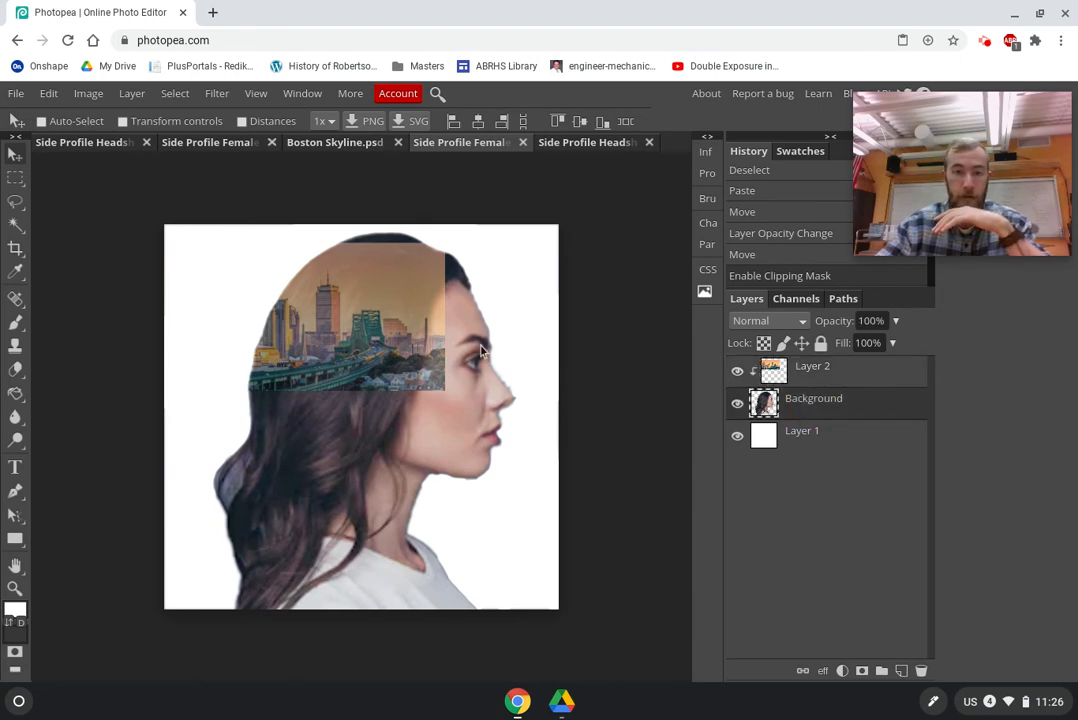
click(16, 226)
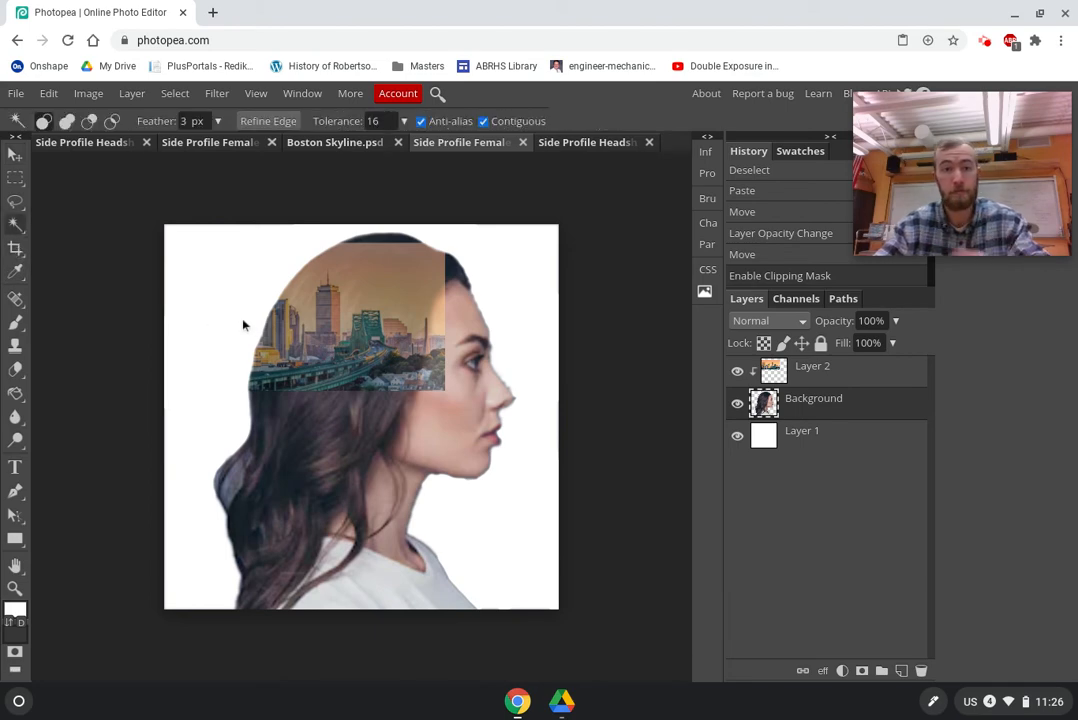
click(326, 315)
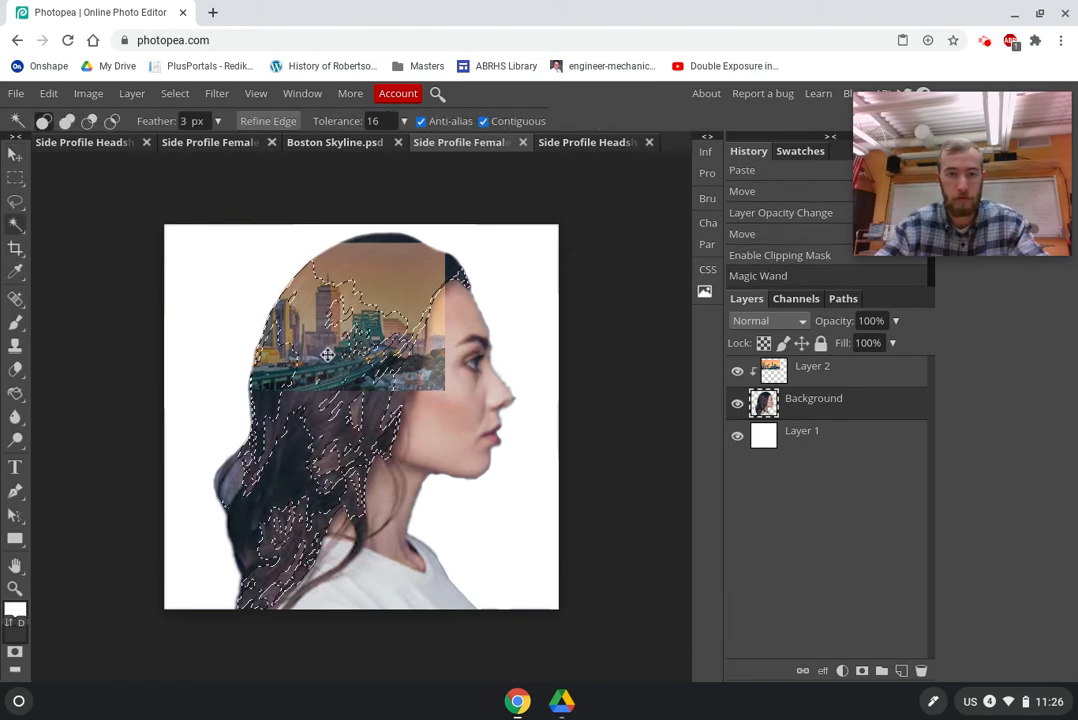
shift+click(364, 308)
shift+click(364, 300)
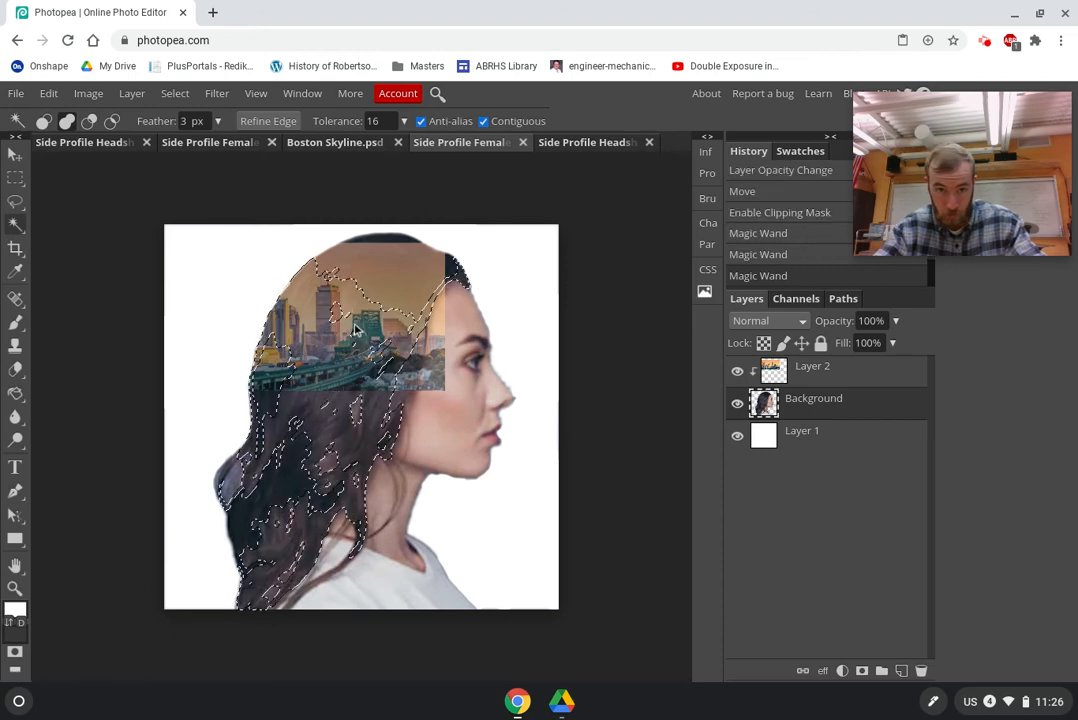
shift+click(364, 290)
shift+click(361, 257)
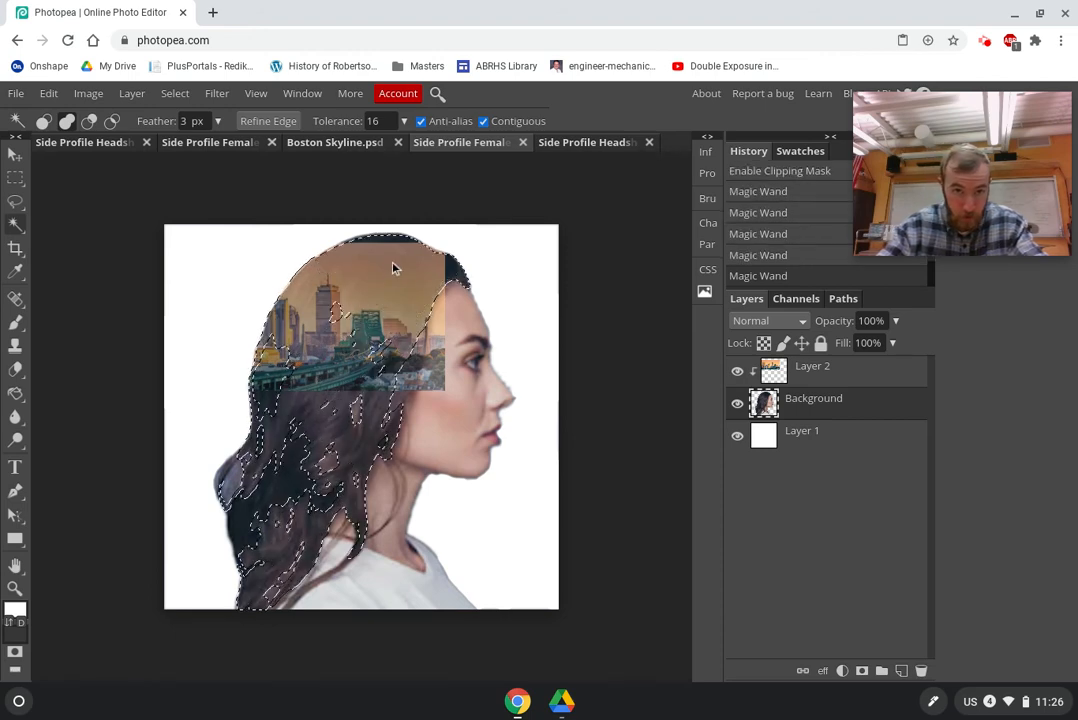
shift+click(342, 315)
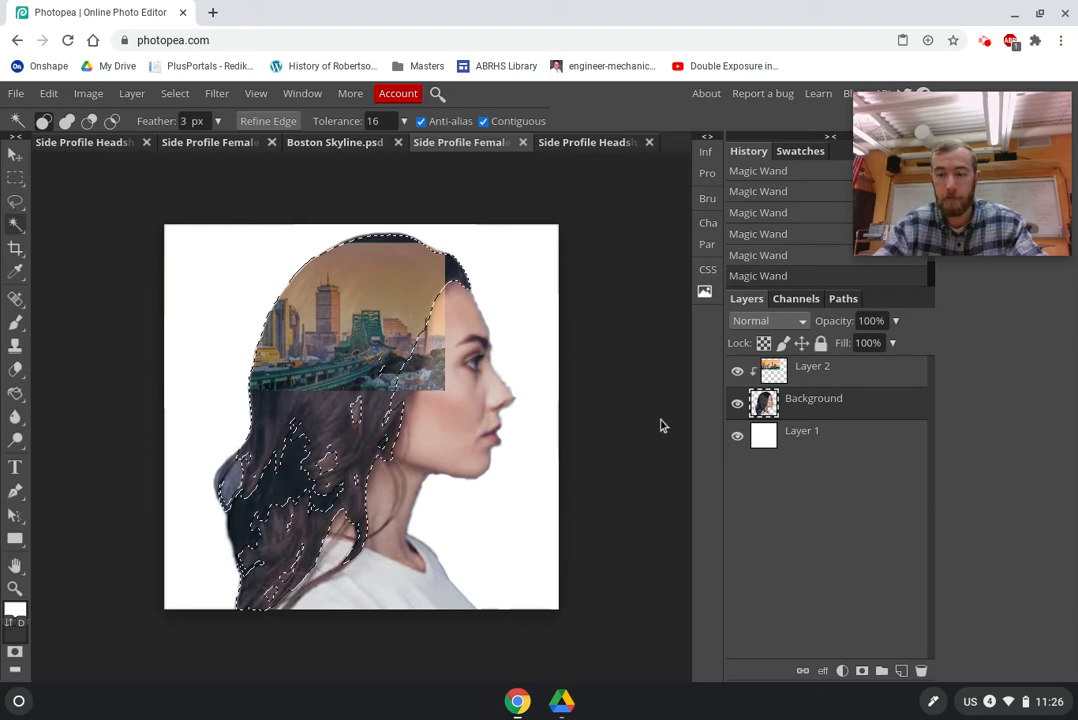
Make the skyline layer active and toggle its clipping mask off and back on.
right_click(805, 375)
click(901, 536)
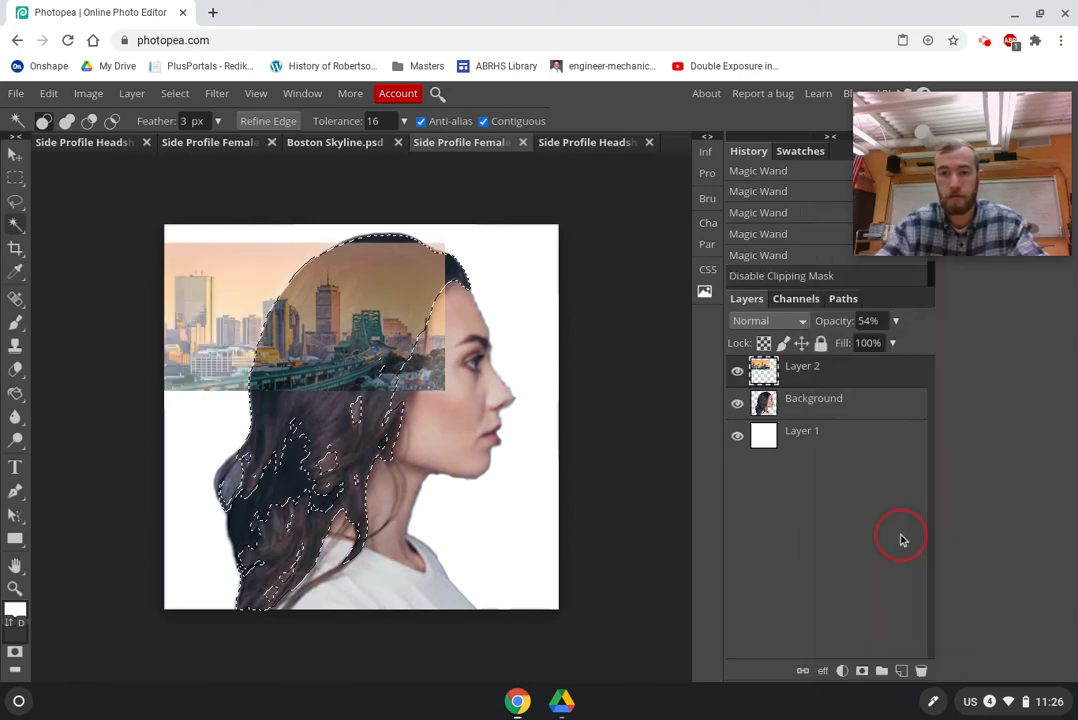
right_click(841, 377)
click(903, 533)
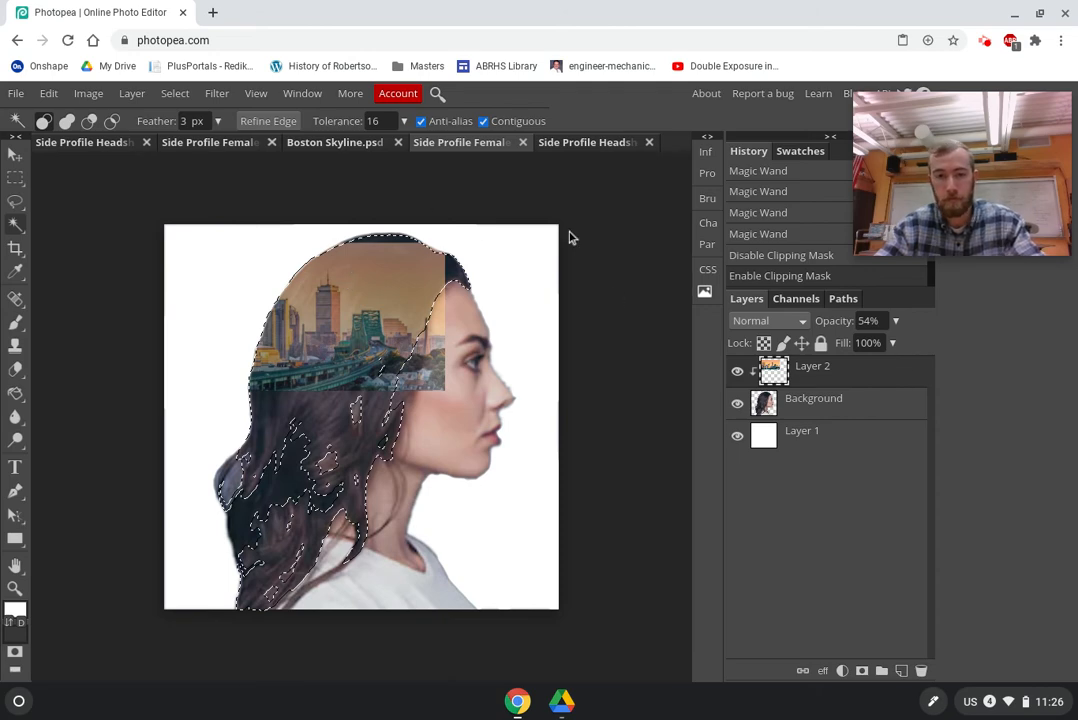
Invert the hair selection, delete the skyline outside the hair and clear the selection.
click(175, 94)
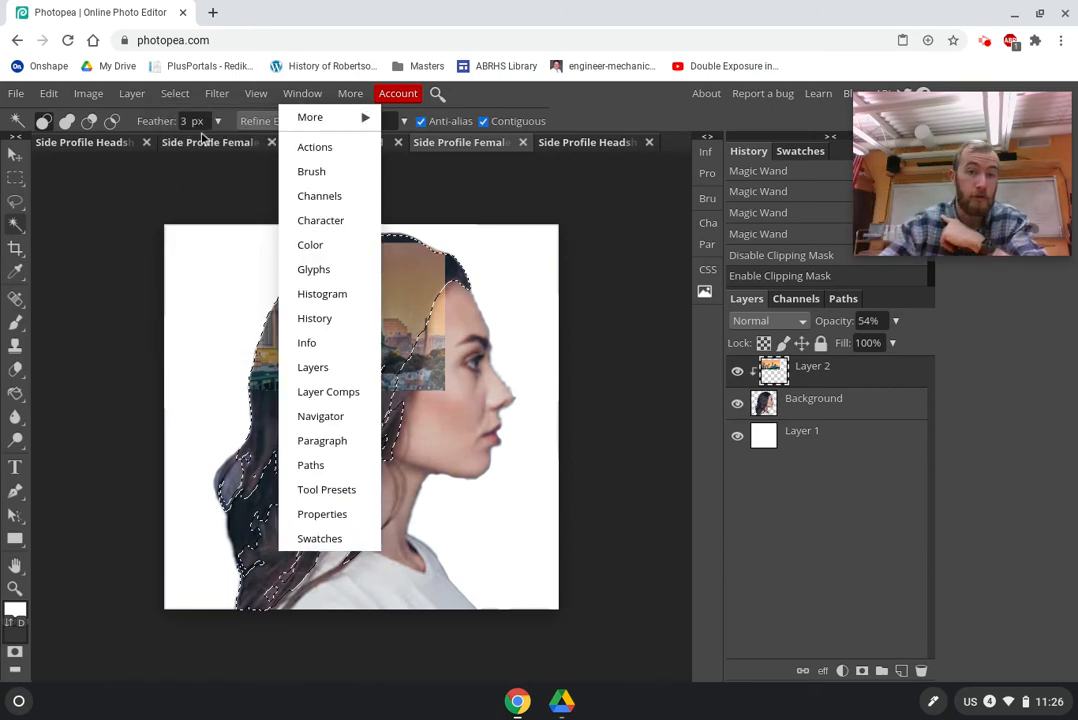
click(195, 166)
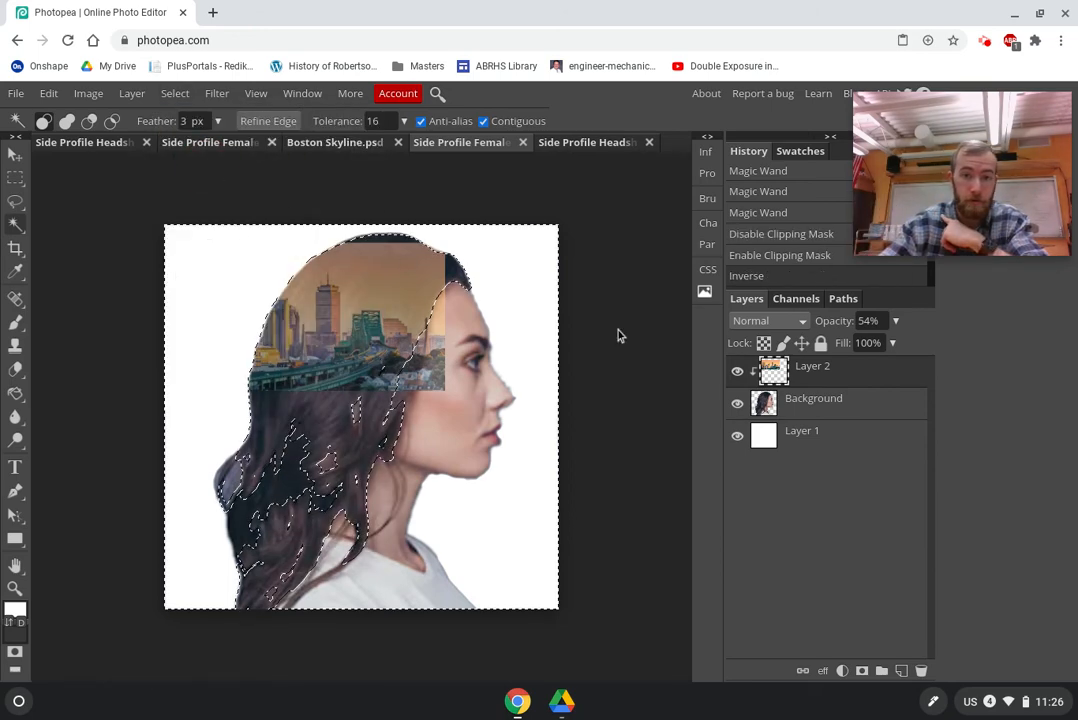
key(Delete)
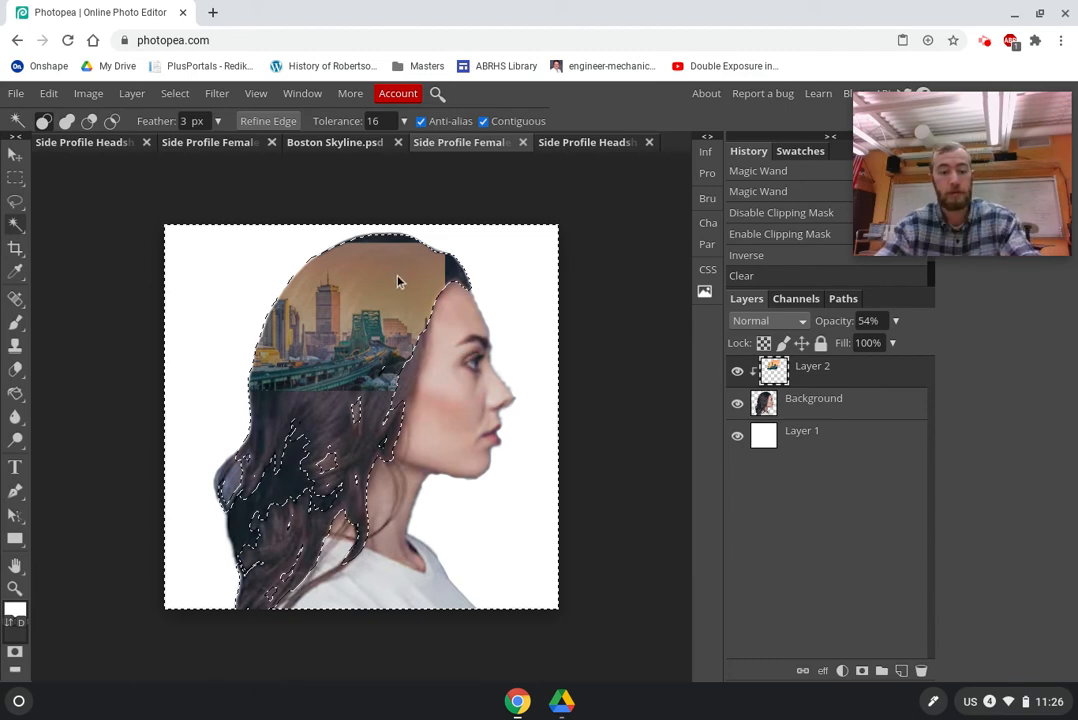
key(ctrl+d)
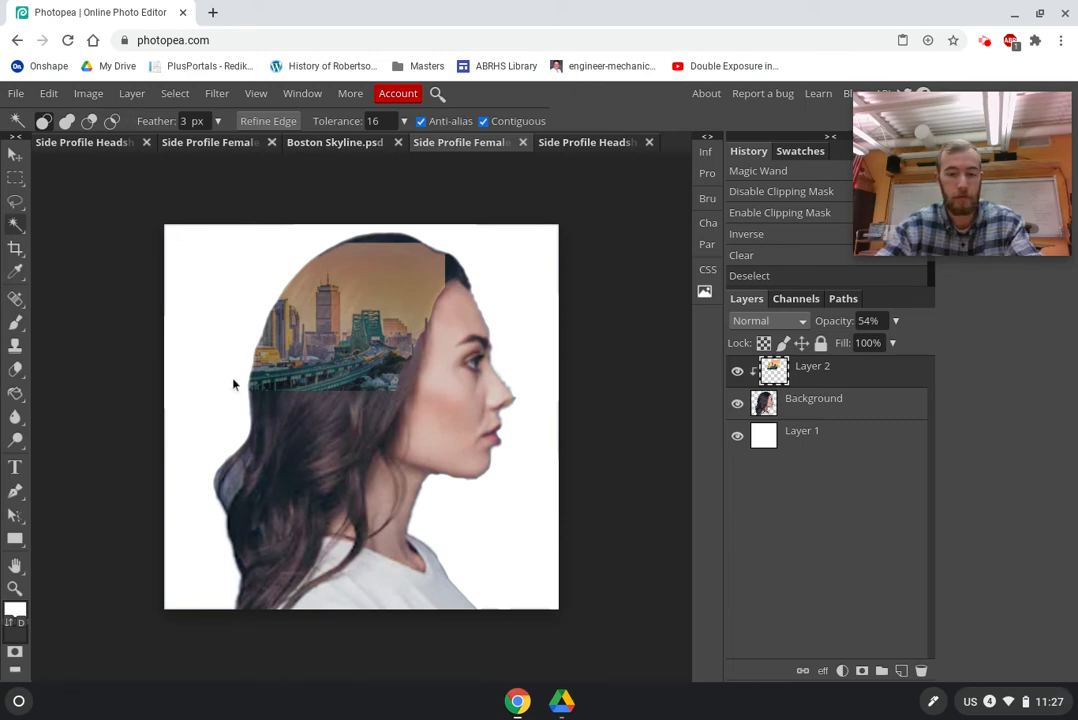
Move the trimmed skyline slightly up and toward the face so it covers the top of the head.
click(15, 150)
mouse_move(347, 350)
mouse_down()
mouse_move(349, 339)
mouse_move(362, 345)
mouse_up()
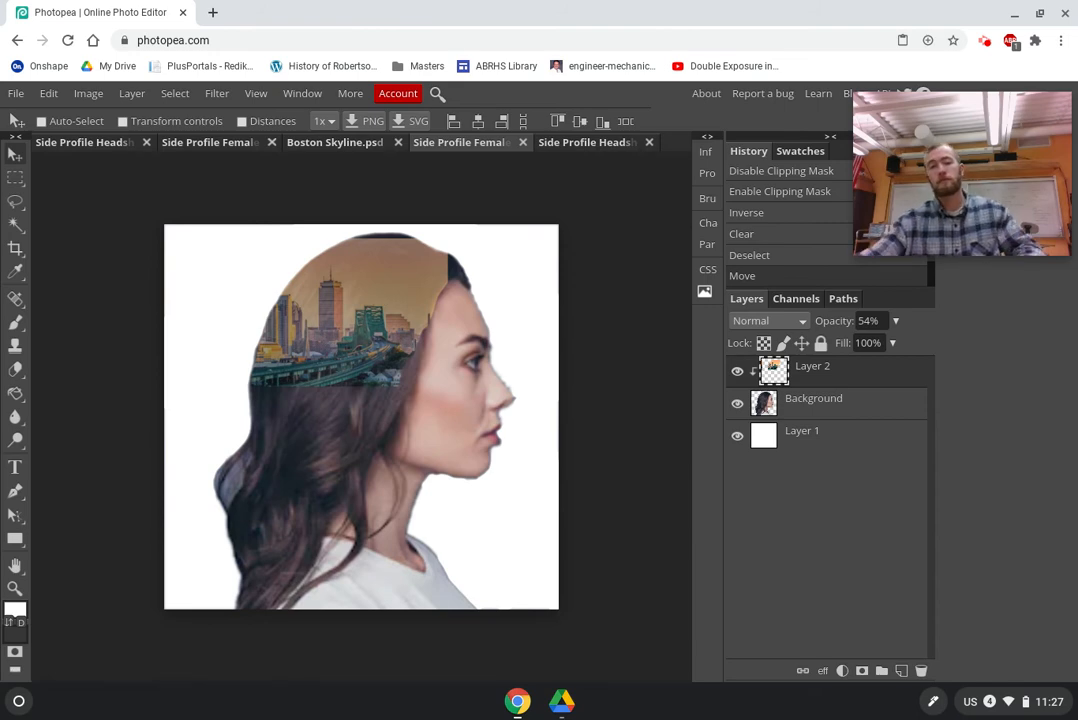
drag(381, 300, 386, 286)
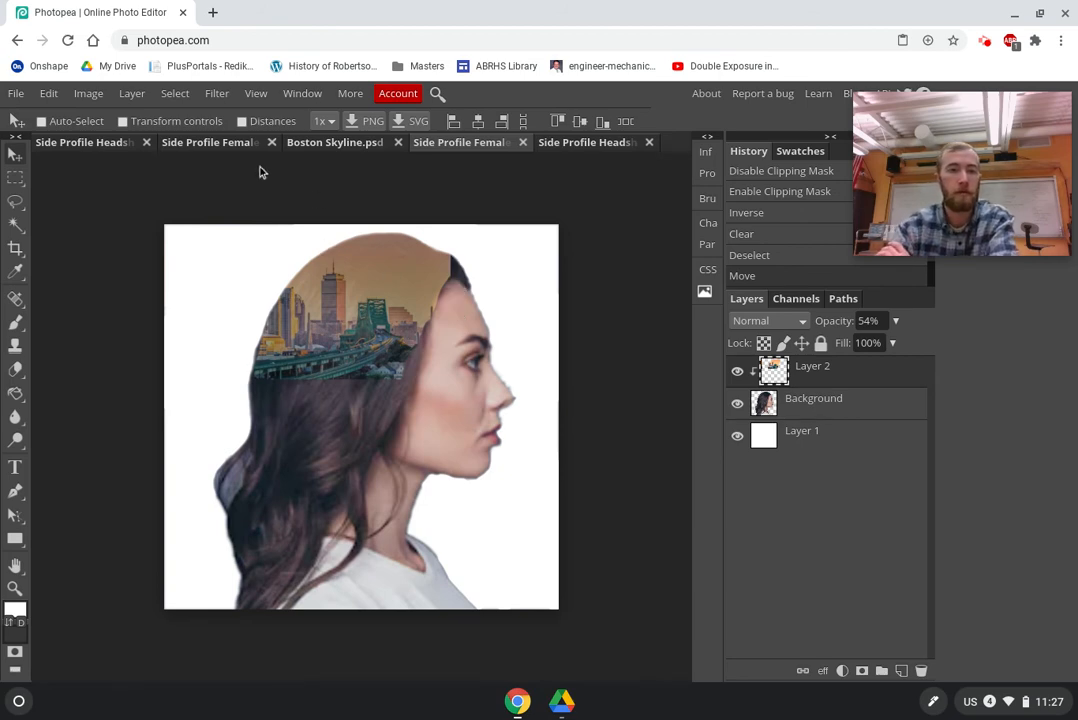
Lasso the skyline's straight edge above the forehead, delete that part and clear the selection.
click(16, 204)
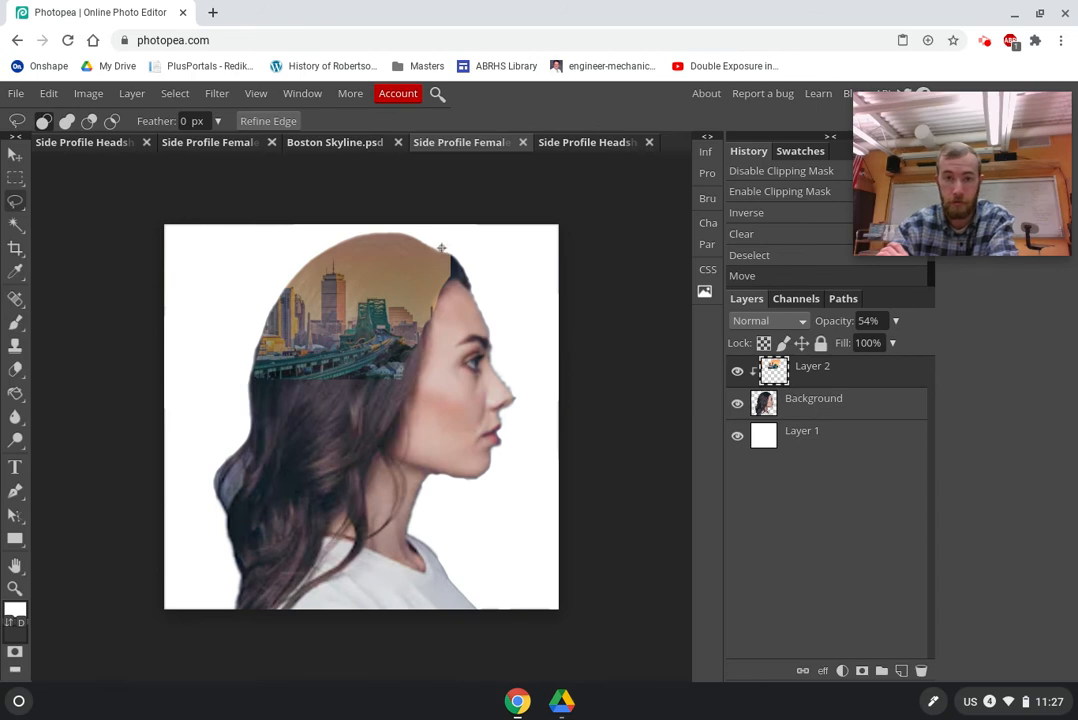
mouse_move(432, 243)
mouse_down()
mouse_move(444, 287)
mouse_move(456, 282)
mouse_move(461, 250)
mouse_move(434, 234)
mouse_move(431, 245)
mouse_up()
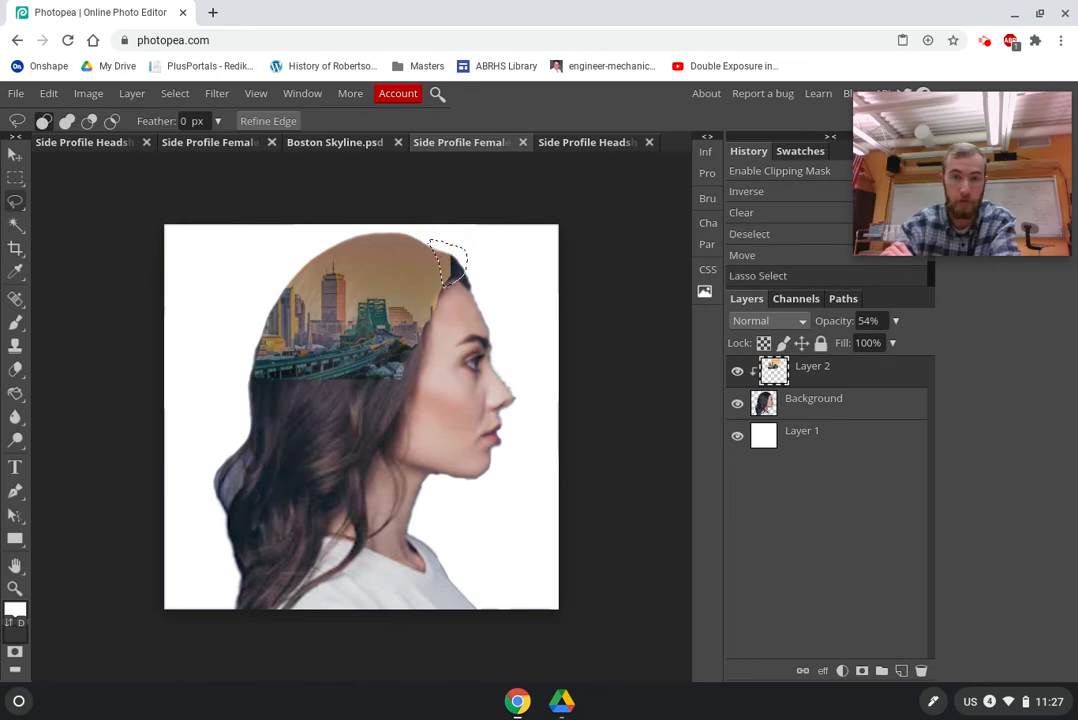
key(Delete)
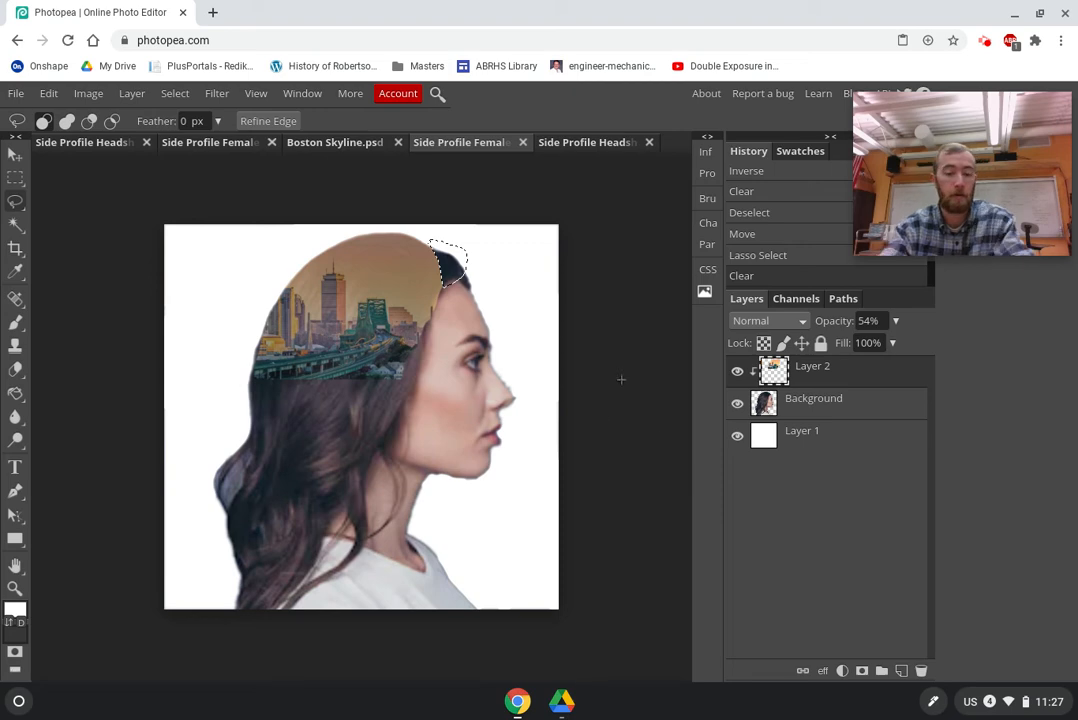
key(ctrl+d)
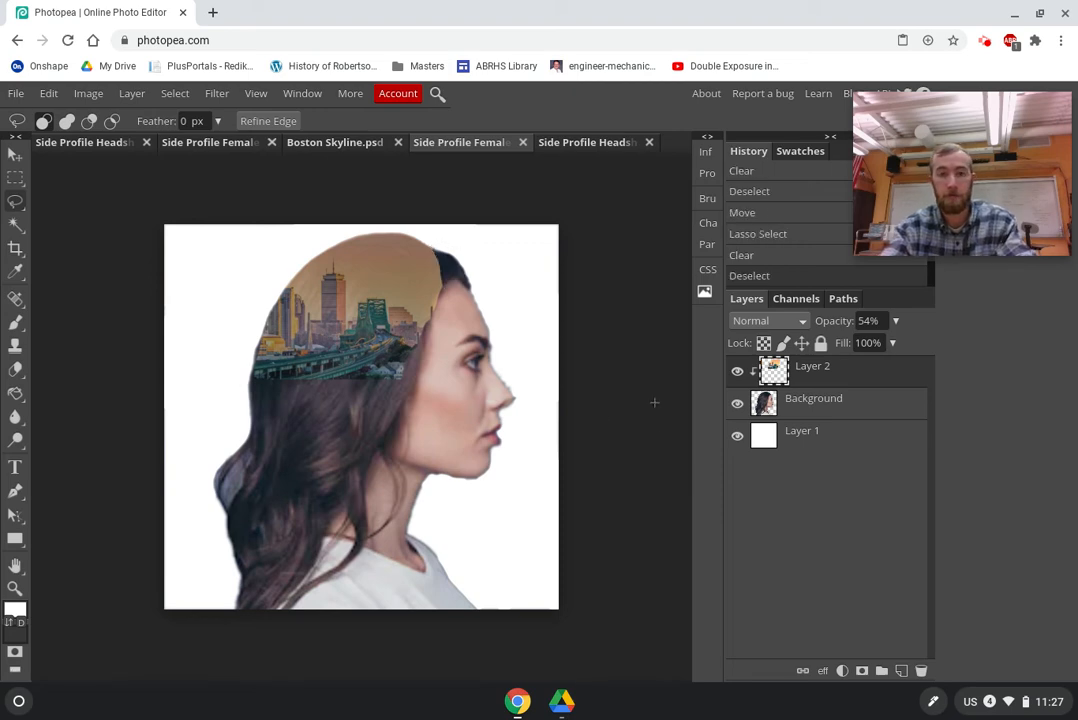
Merge the skyline layer down into the portrait layer and then into the white layer below.
right_click(831, 384)
click(798, 539)
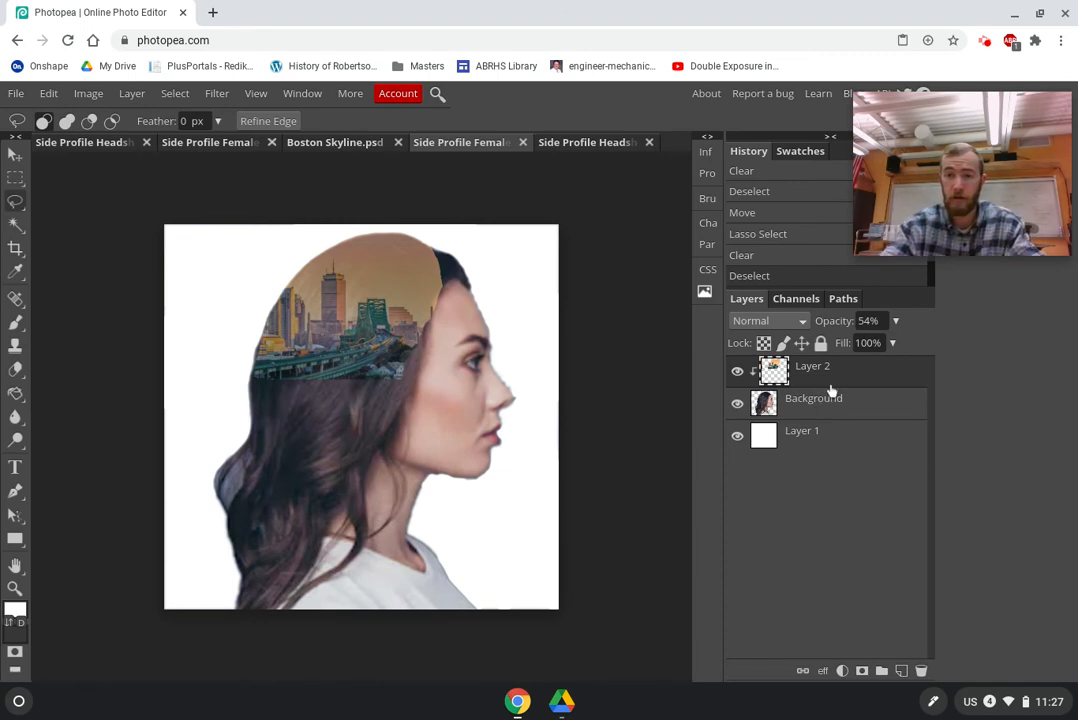
right_click(832, 388)
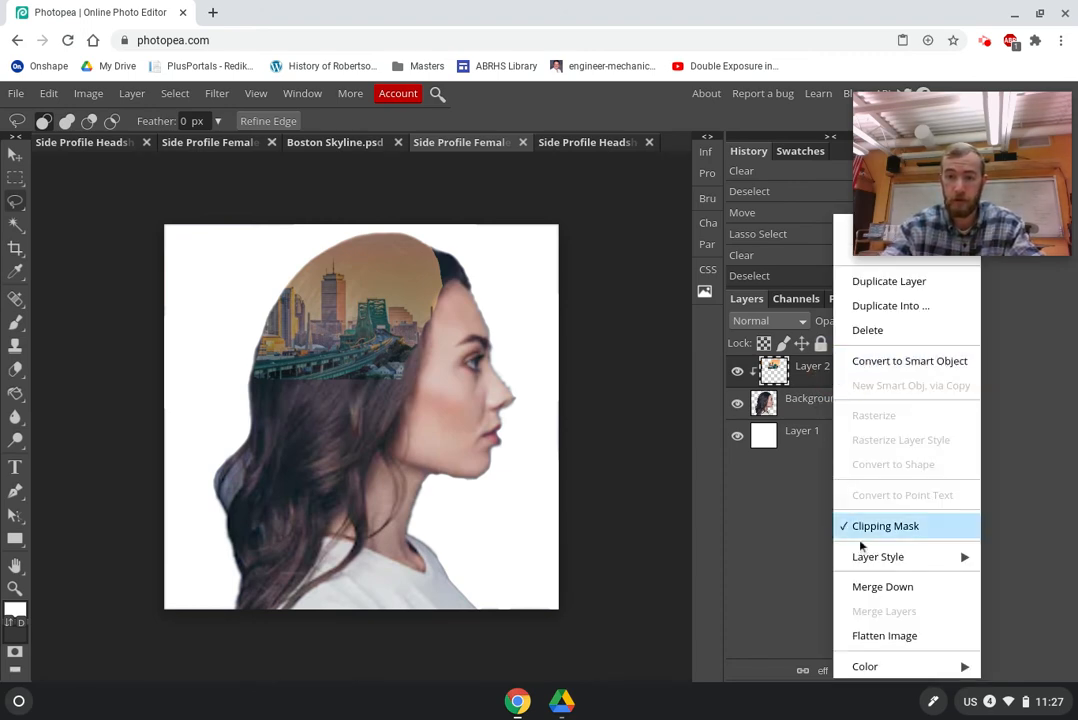
click(885, 586)
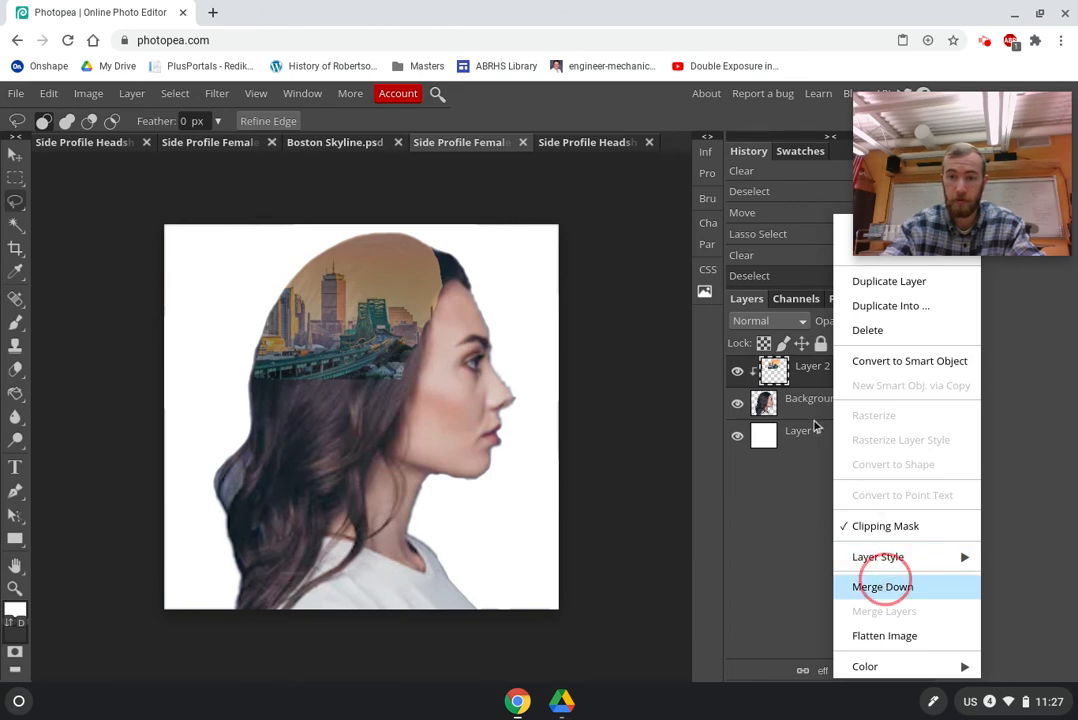
right_click(826, 384)
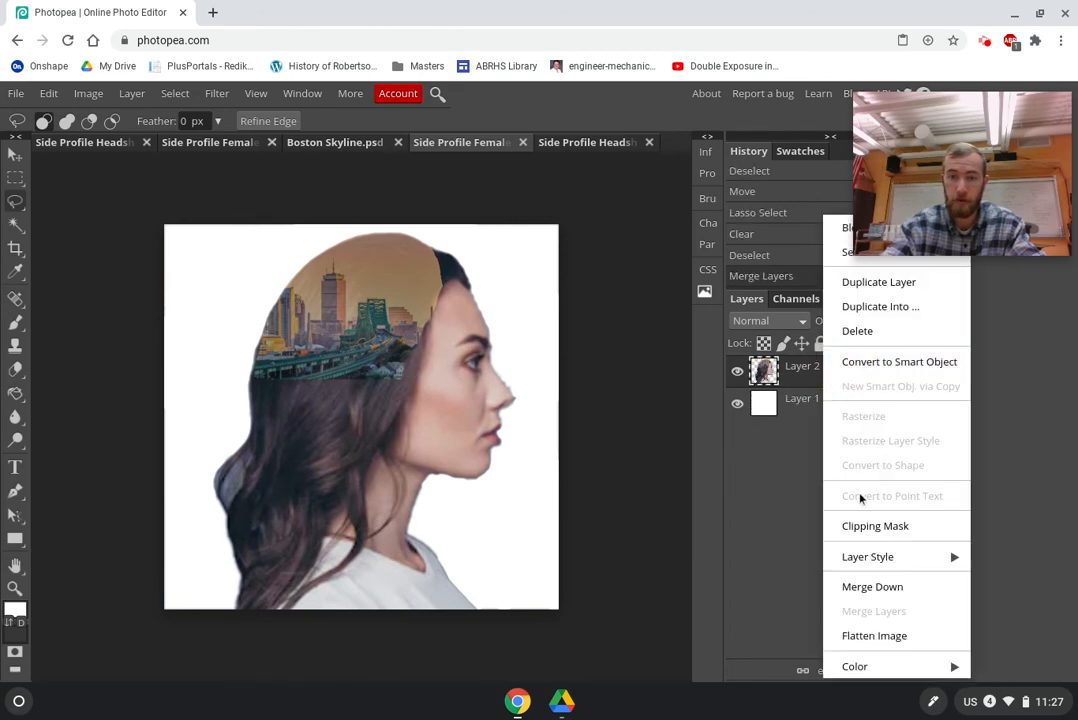
click(896, 590)
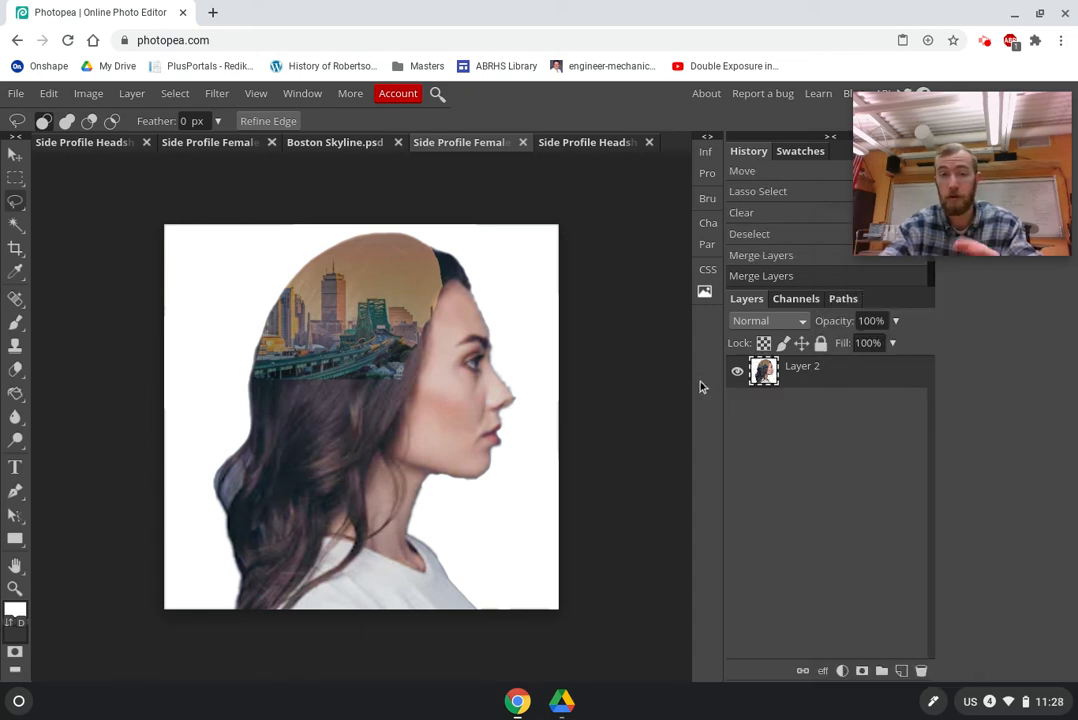
Sharpen the merged image with an Unsharp Mask, setting the amount to 95%.
click(96, 99)
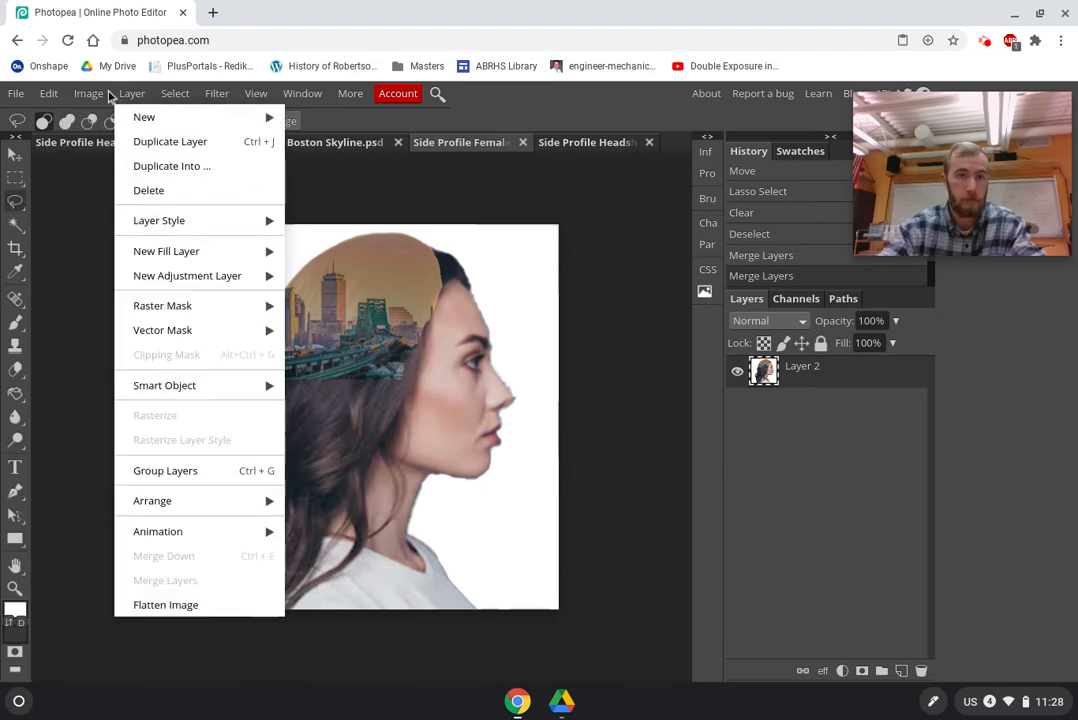
mouse_move(215, 97)
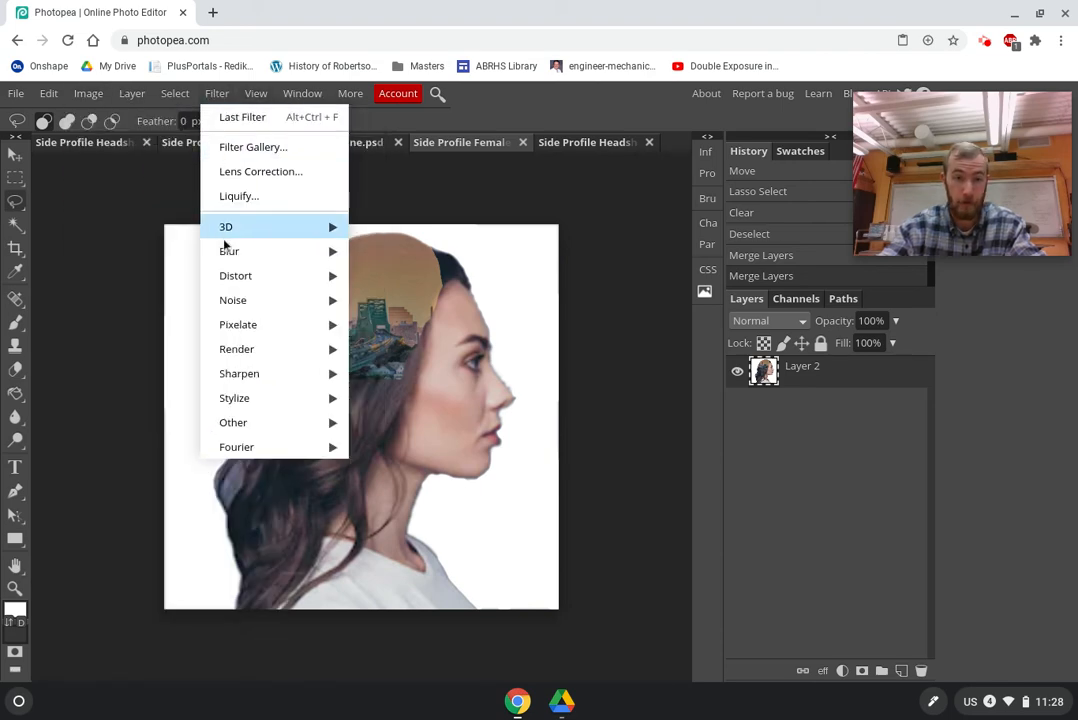
mouse_move(280, 378)
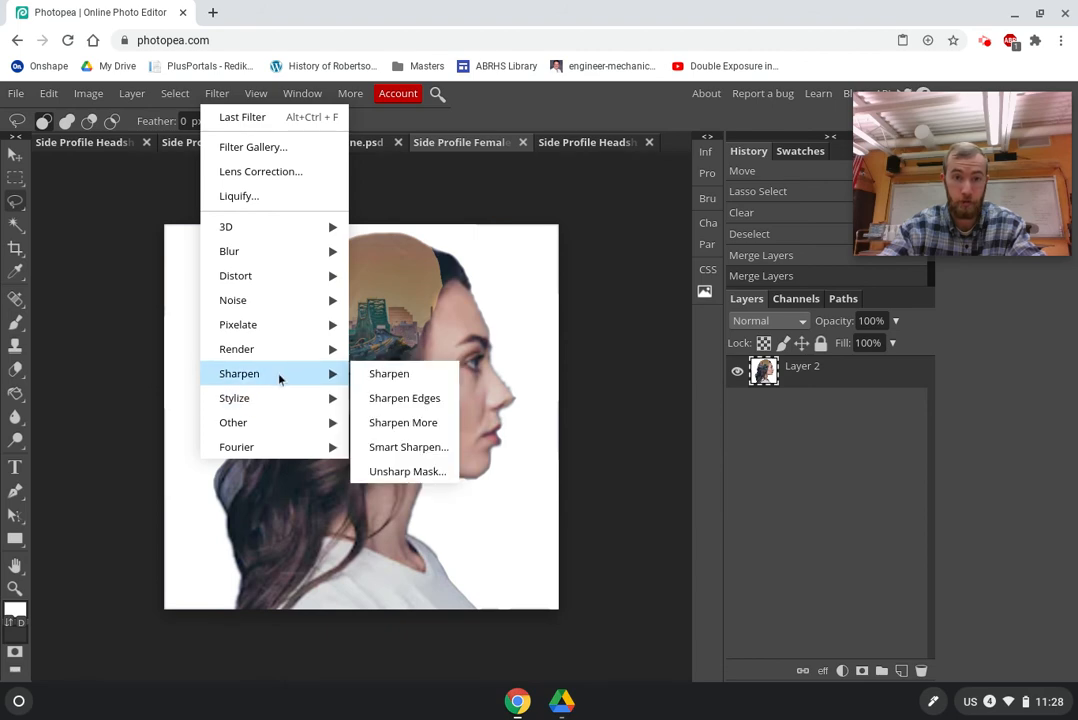
click(404, 474)
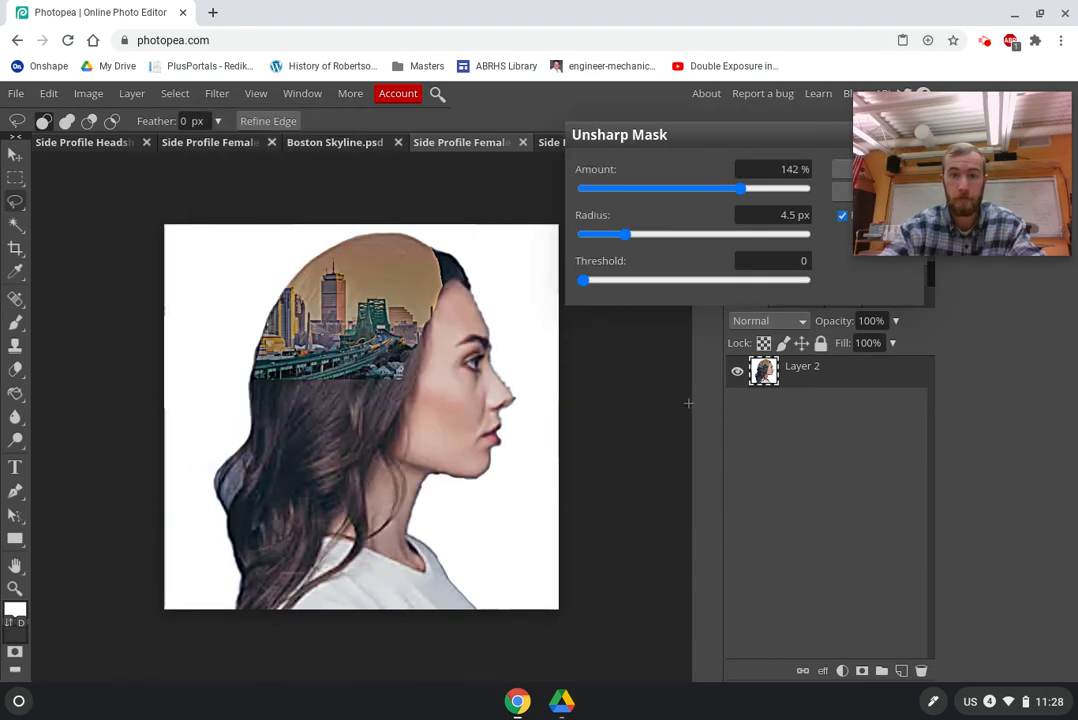
drag(741, 190, 727, 187)
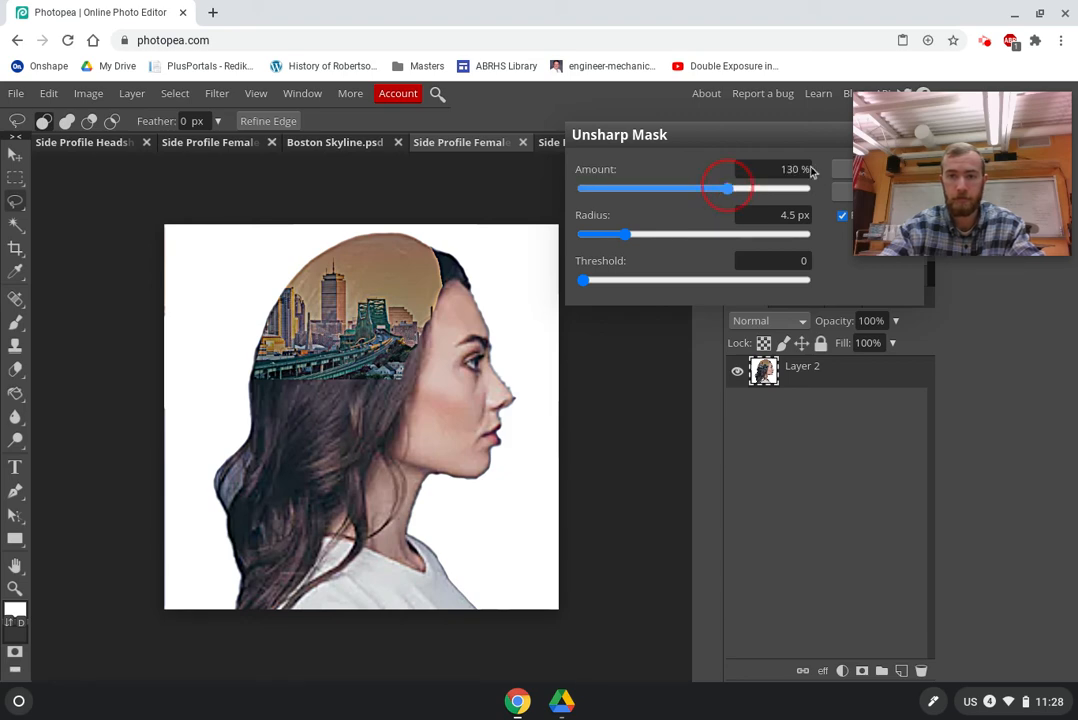
click(799, 169)
key(BackSpace)
key(BackSpace)
key(BackSpace)
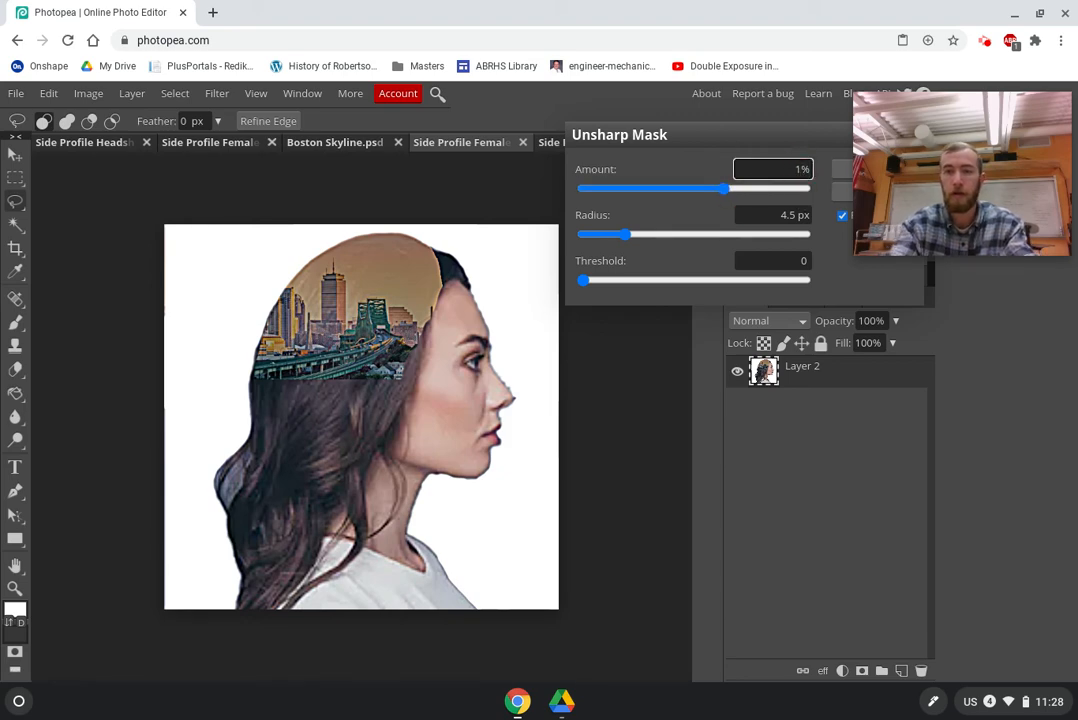
text(95)
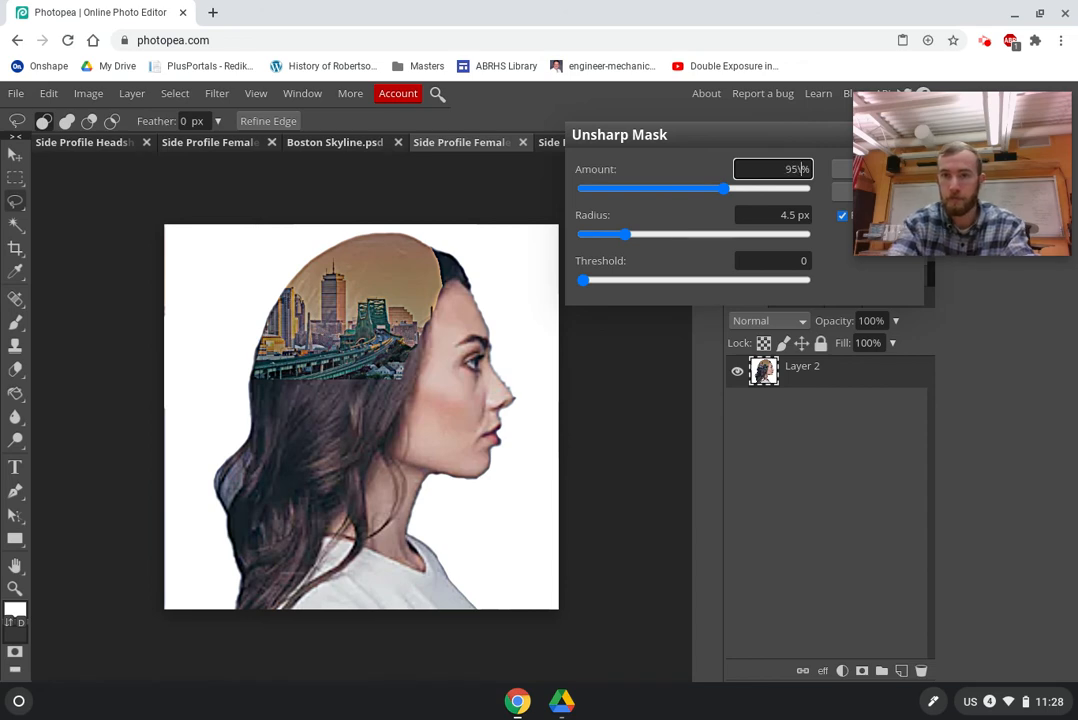
key(Return)
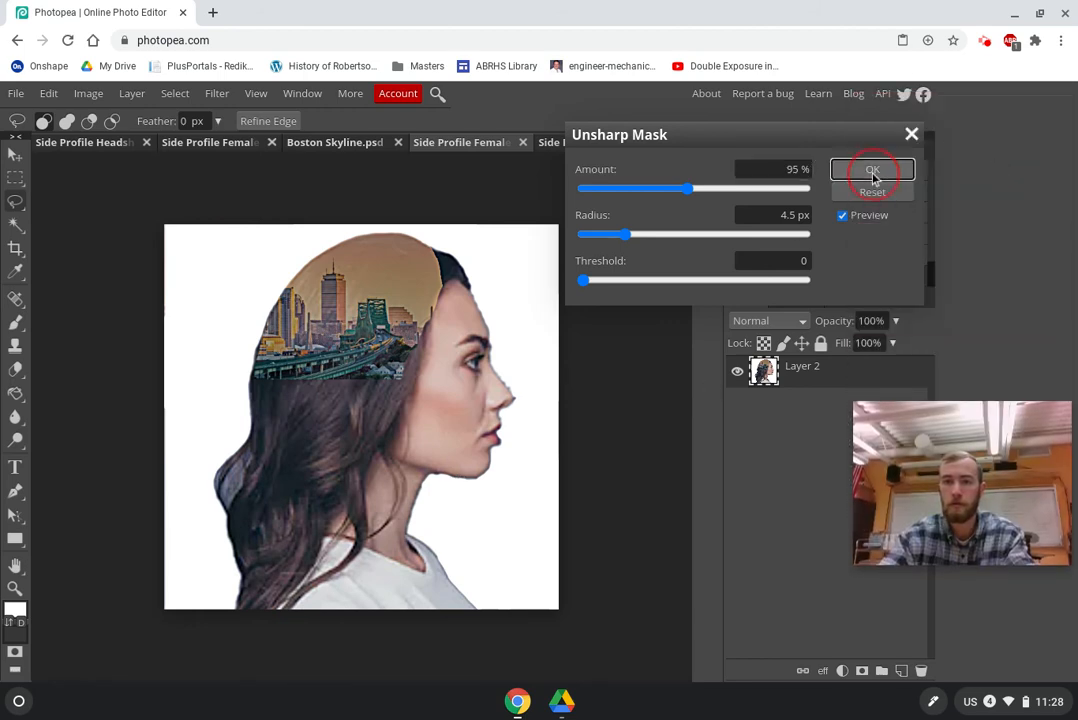
click(871, 170)
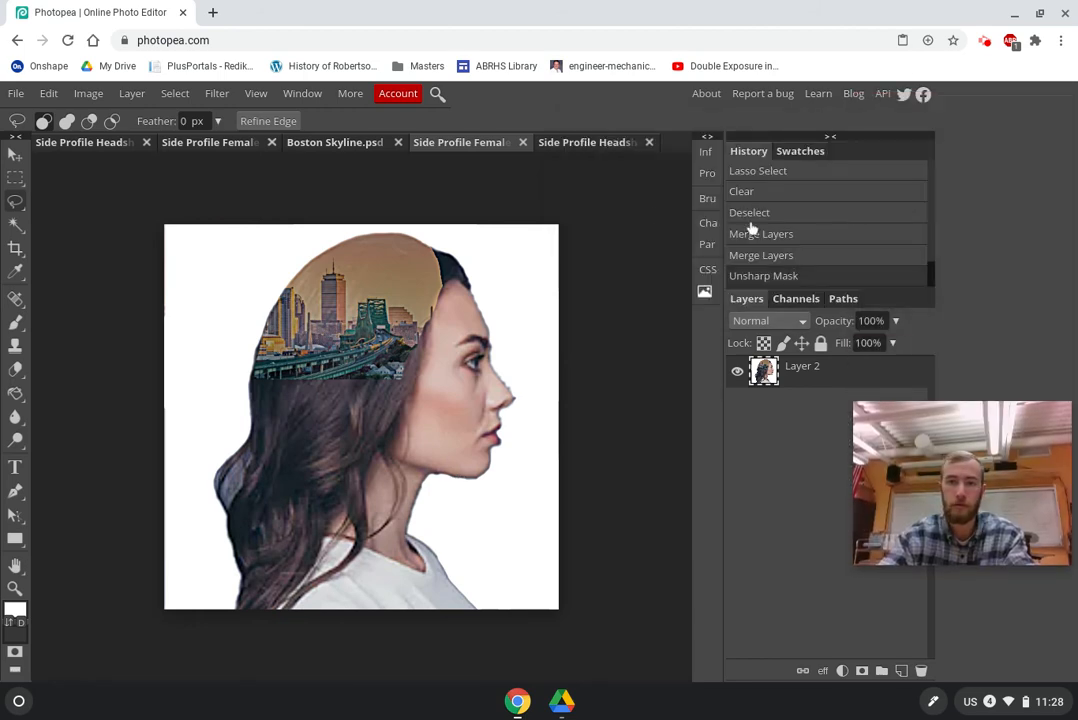
Apply a Curves adjustment with a gentle S-curve to the merged image, anchoring the midpoint, raising the highlights and lowering the shadows.
click(90, 93)
click(132, 93)
click(88, 93)
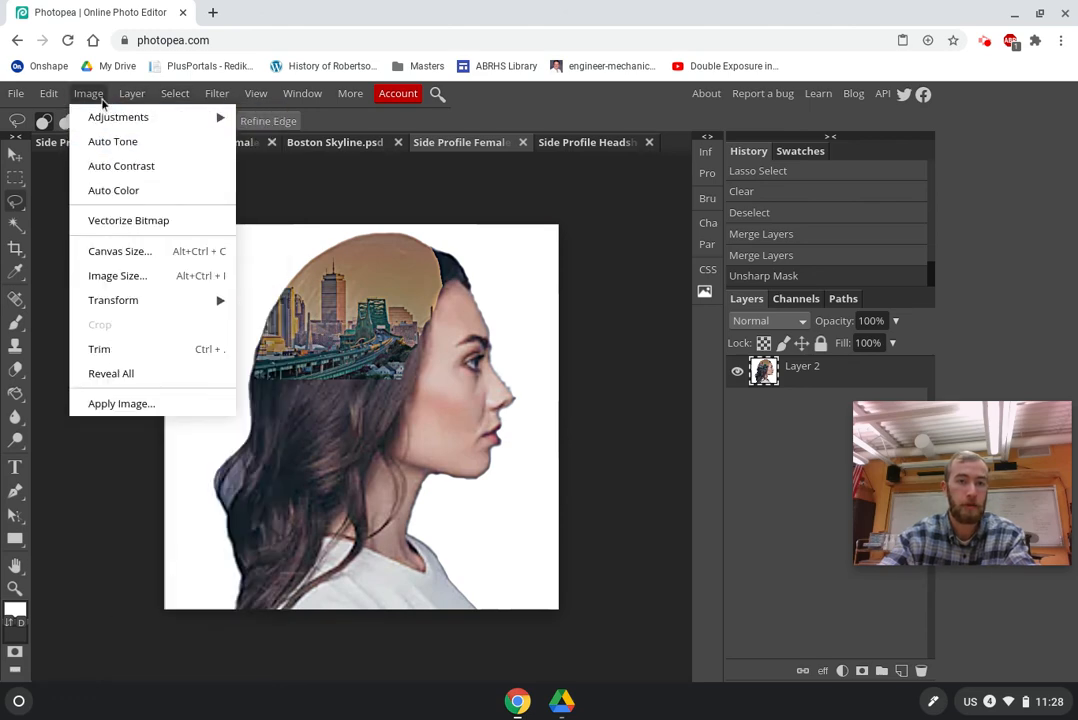
mouse_move(113, 118)
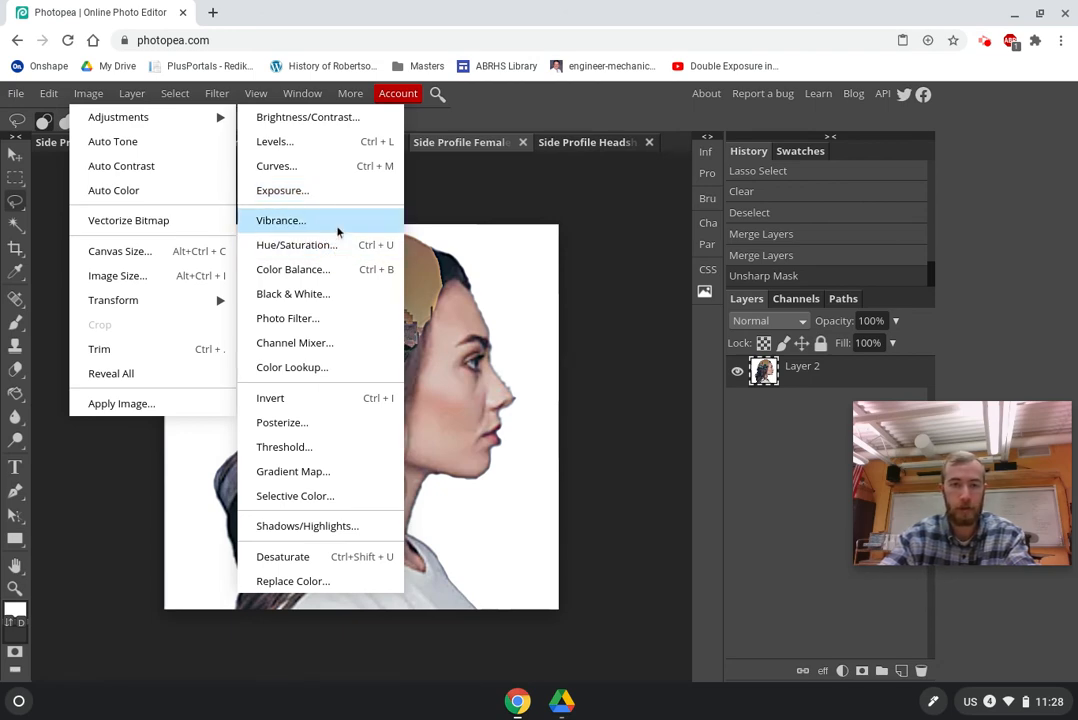
click(310, 170)
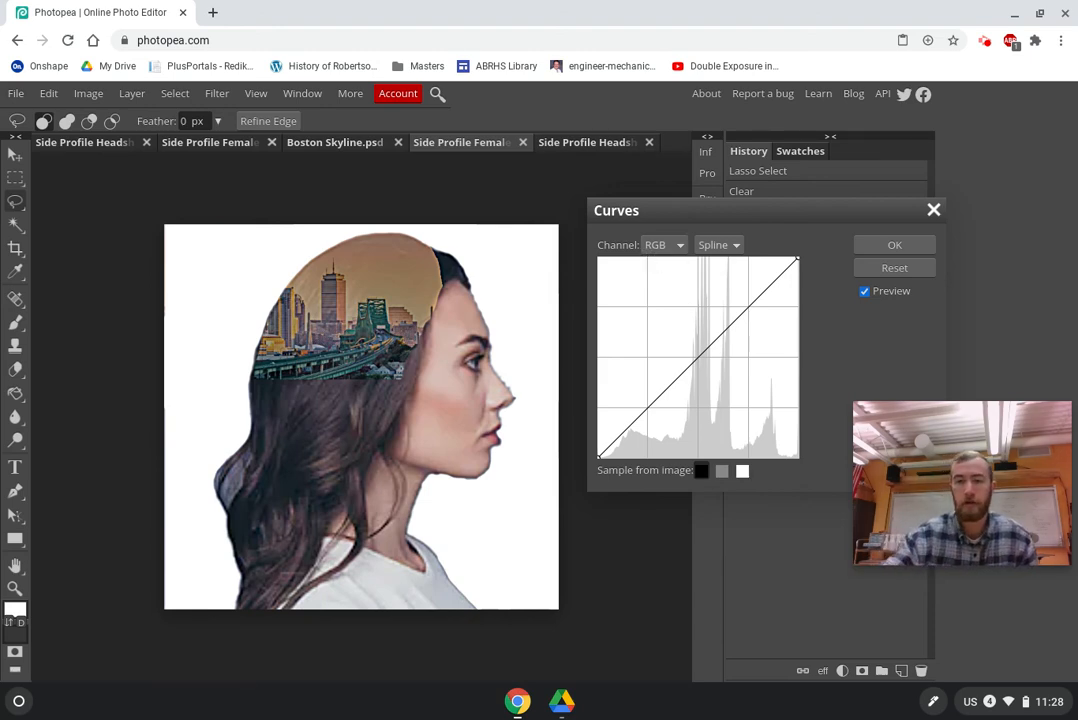
click(699, 360)
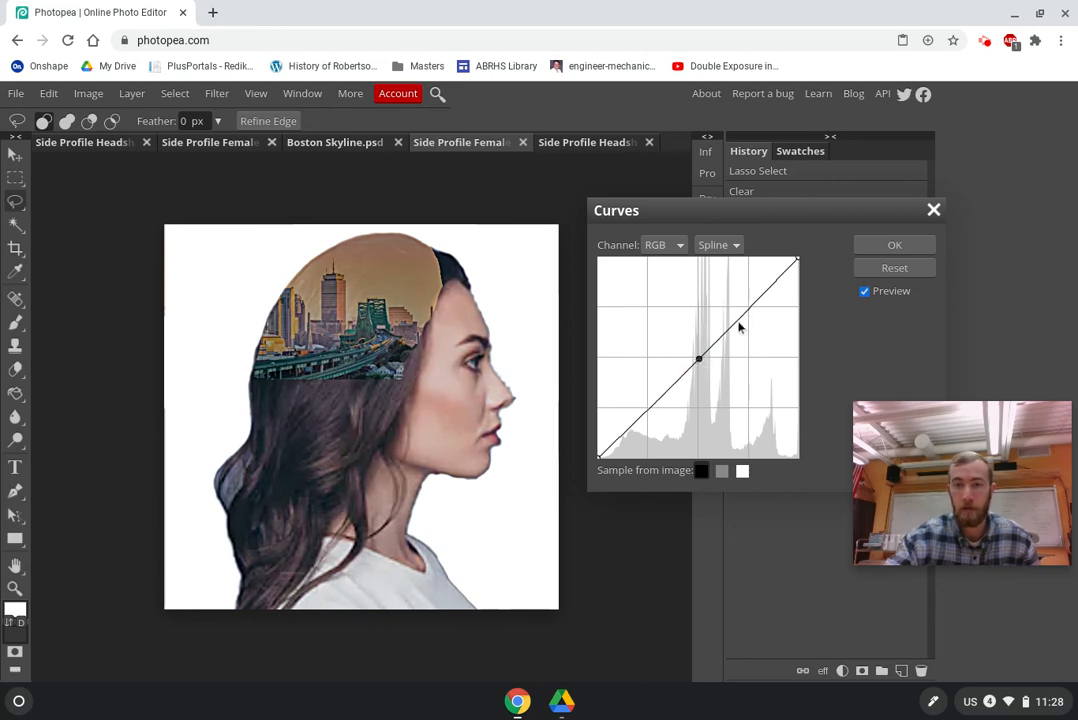
drag(751, 309, 751, 282)
drag(641, 415, 641, 434)
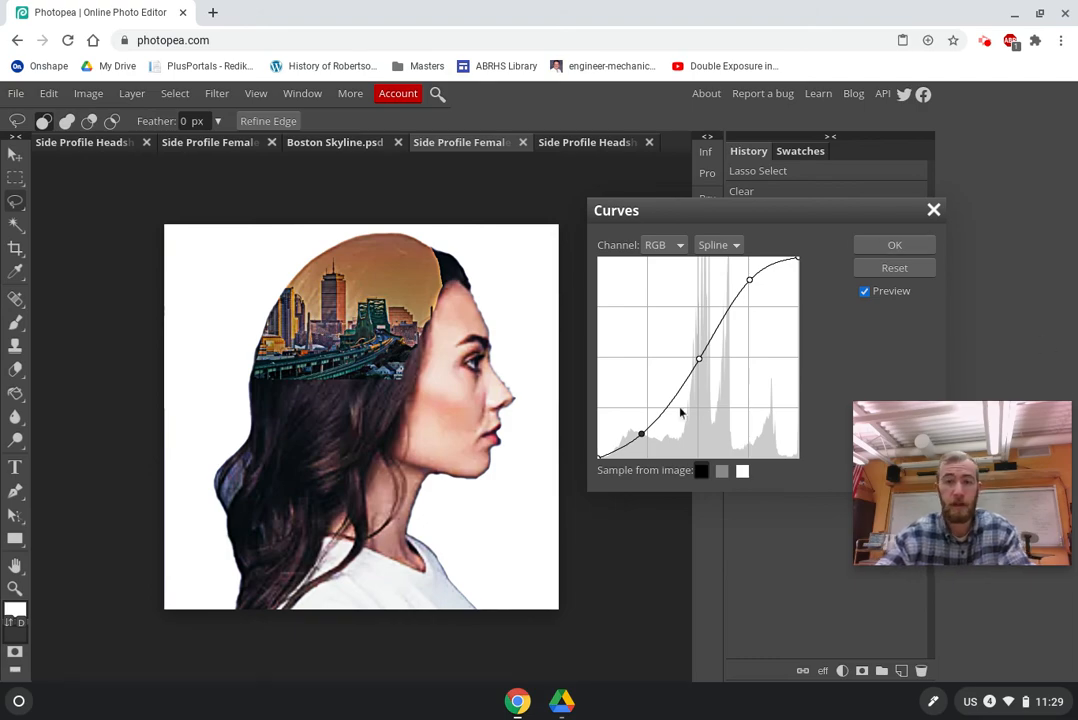
mouse_move(640, 435)
mouse_down()
mouse_move(615, 379)
mouse_move(652, 431)
mouse_move(648, 443)
mouse_move(650, 426)
mouse_up()
click(903, 249)
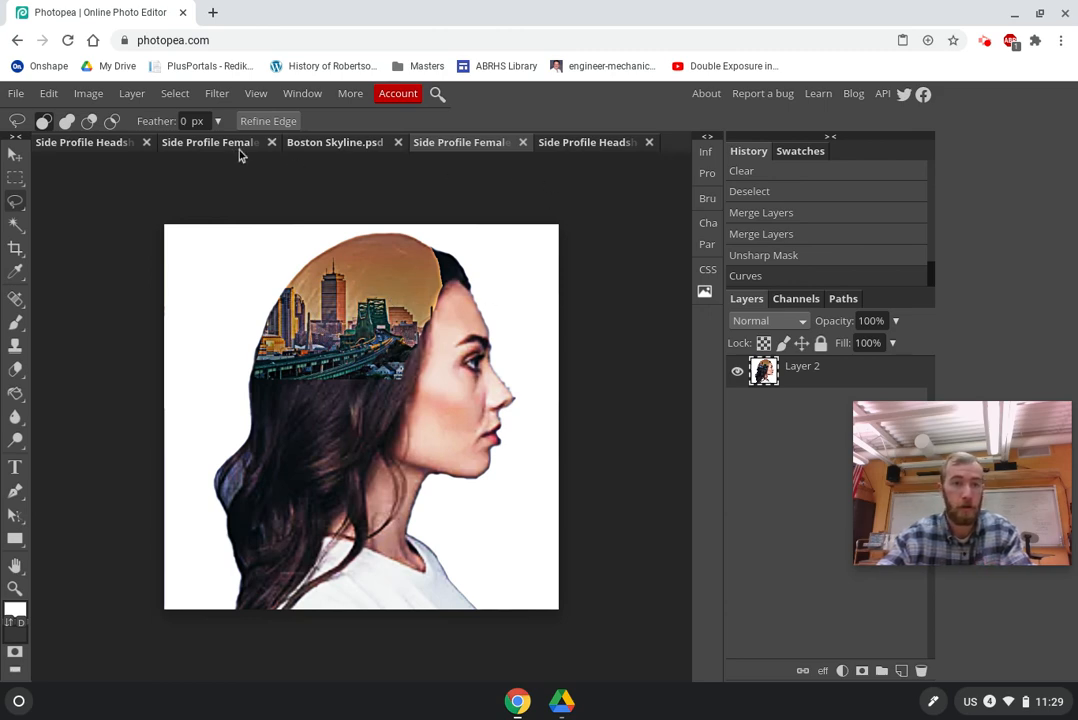
Compare the finished woman's double exposure with the earlier male and female versions and the original headshot in the other open documents.
click(82, 144)
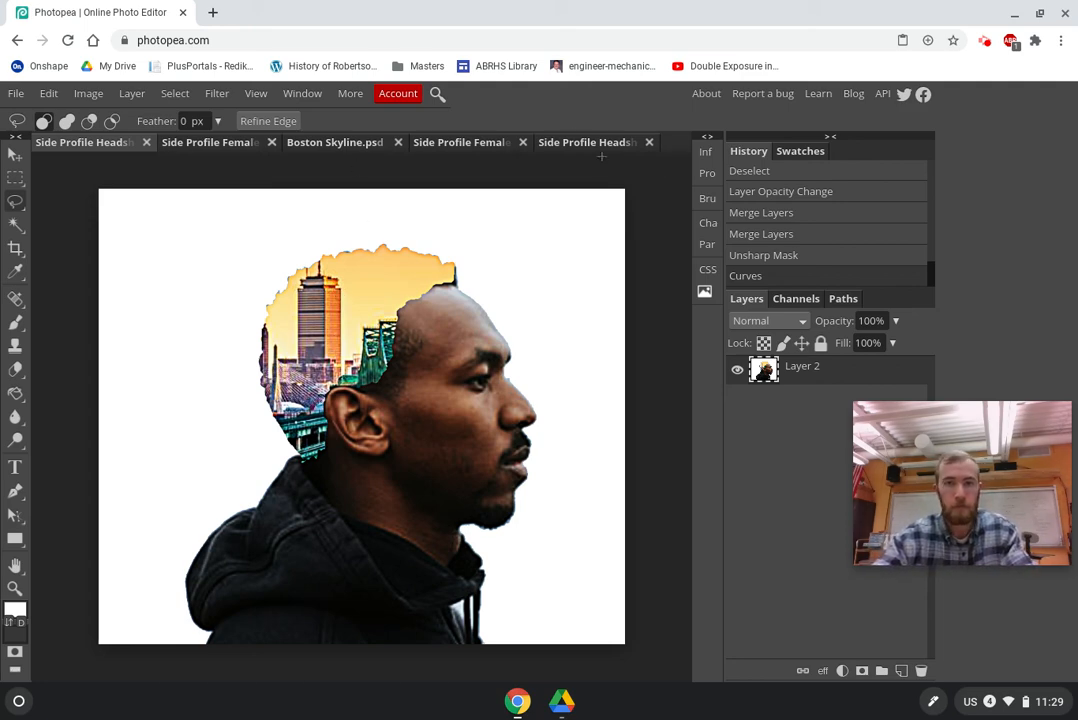
click(503, 144)
click(582, 143)
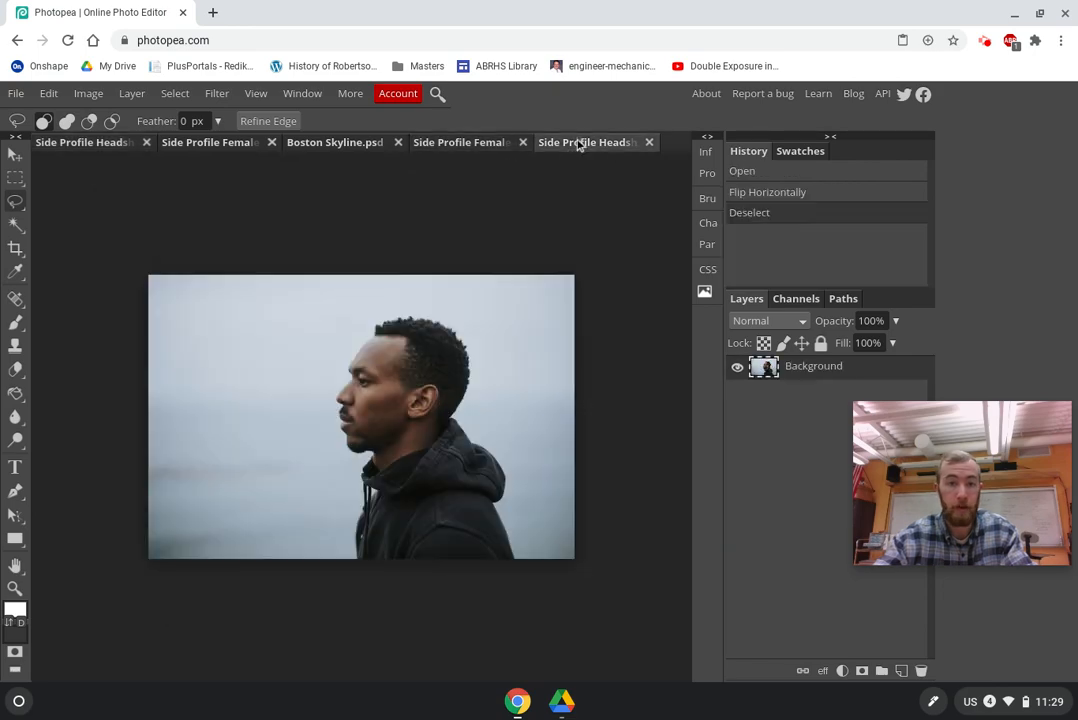
click(503, 144)
click(300, 146)
click(229, 148)
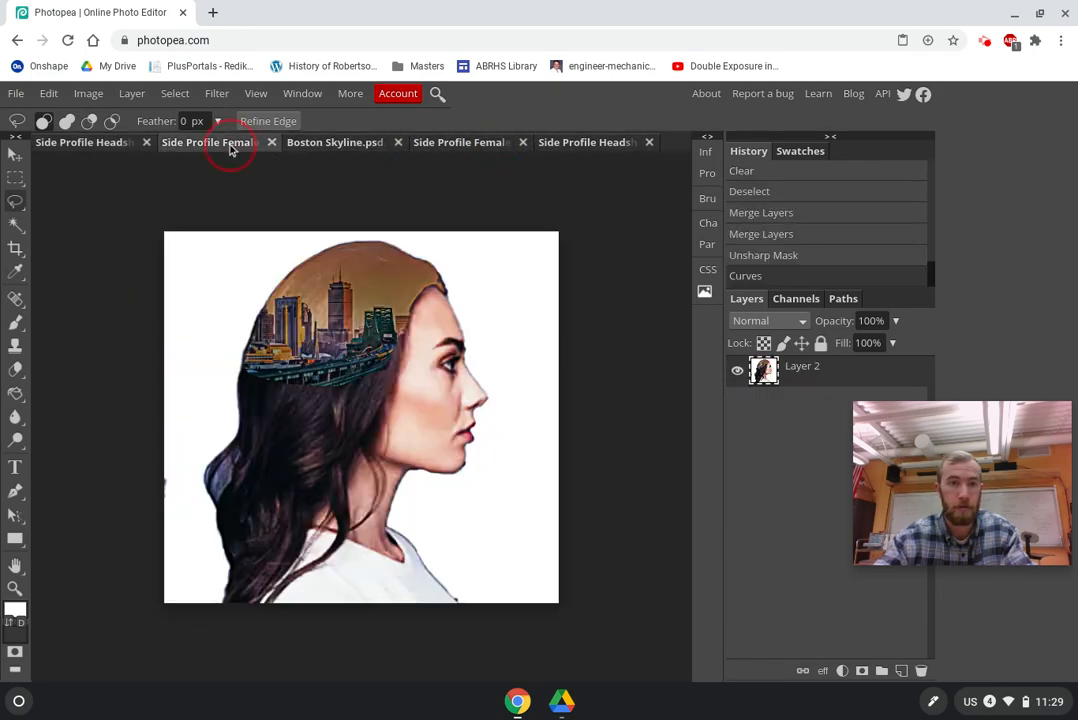
click(450, 148)
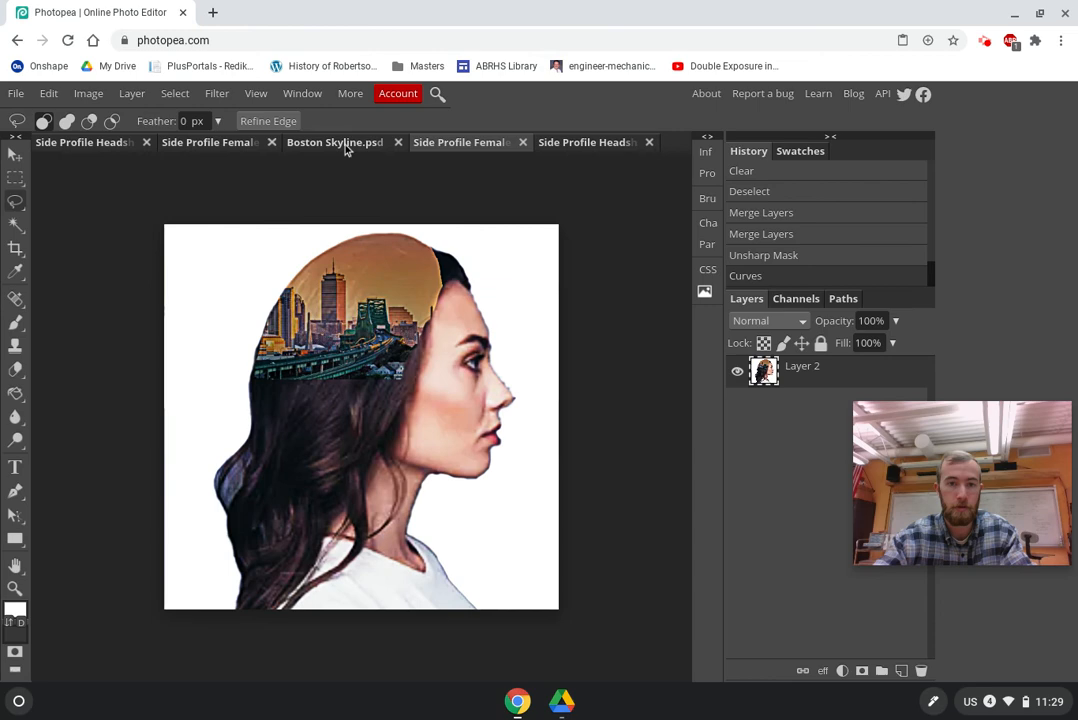
click(214, 148)
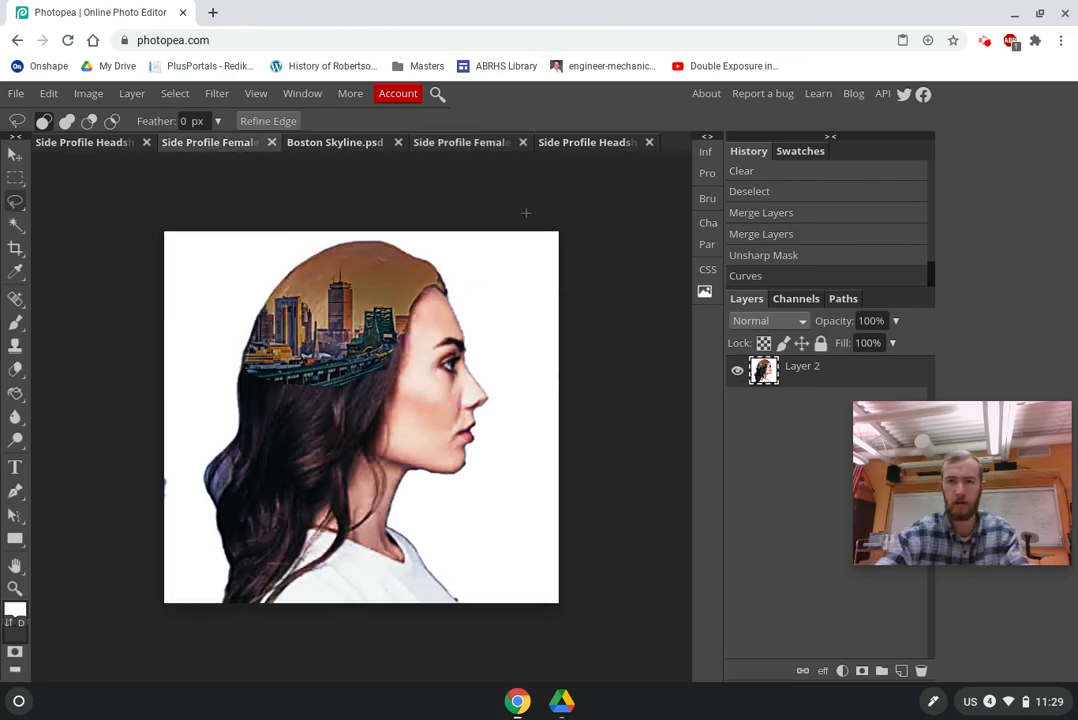
click(466, 146)
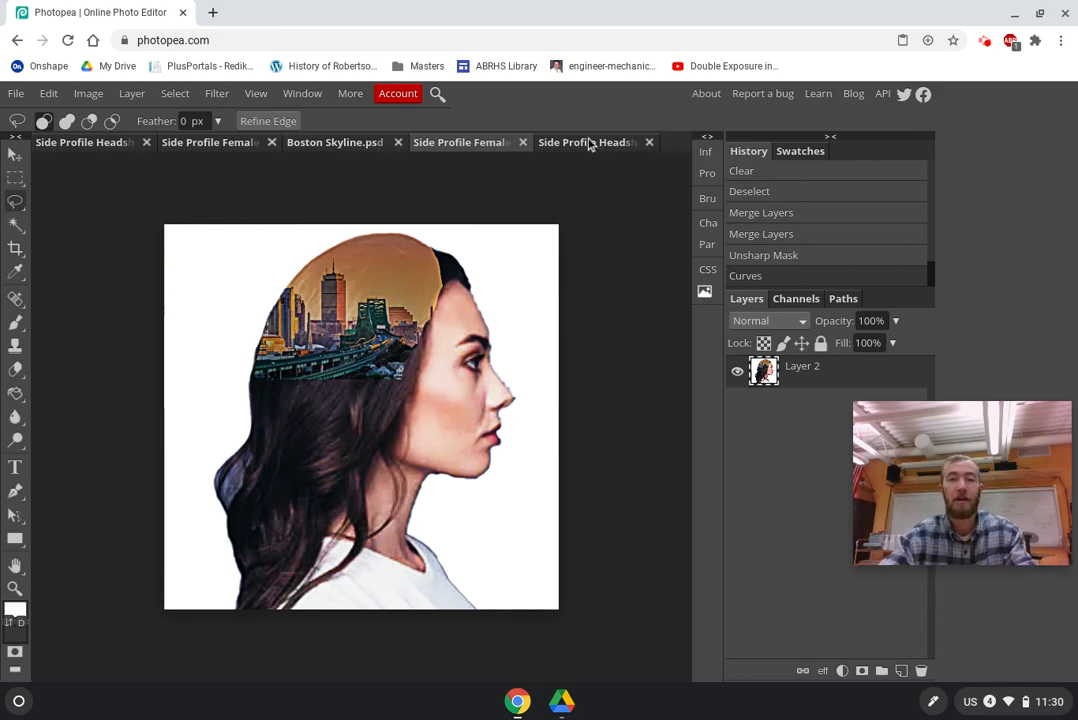
click(984, 40)
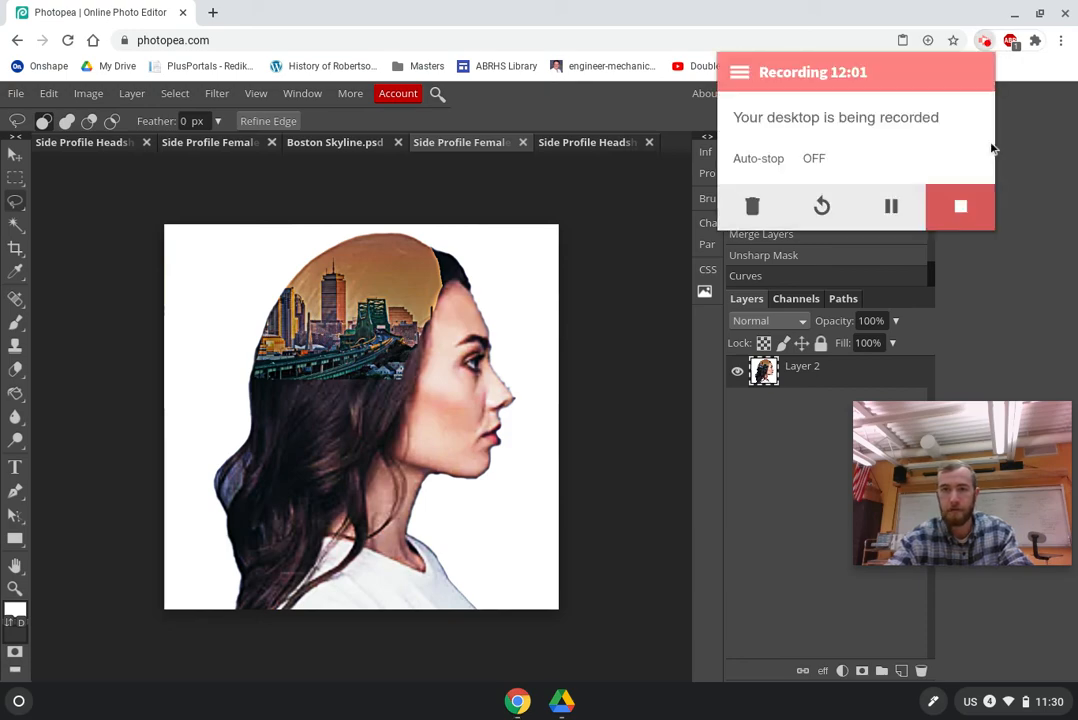